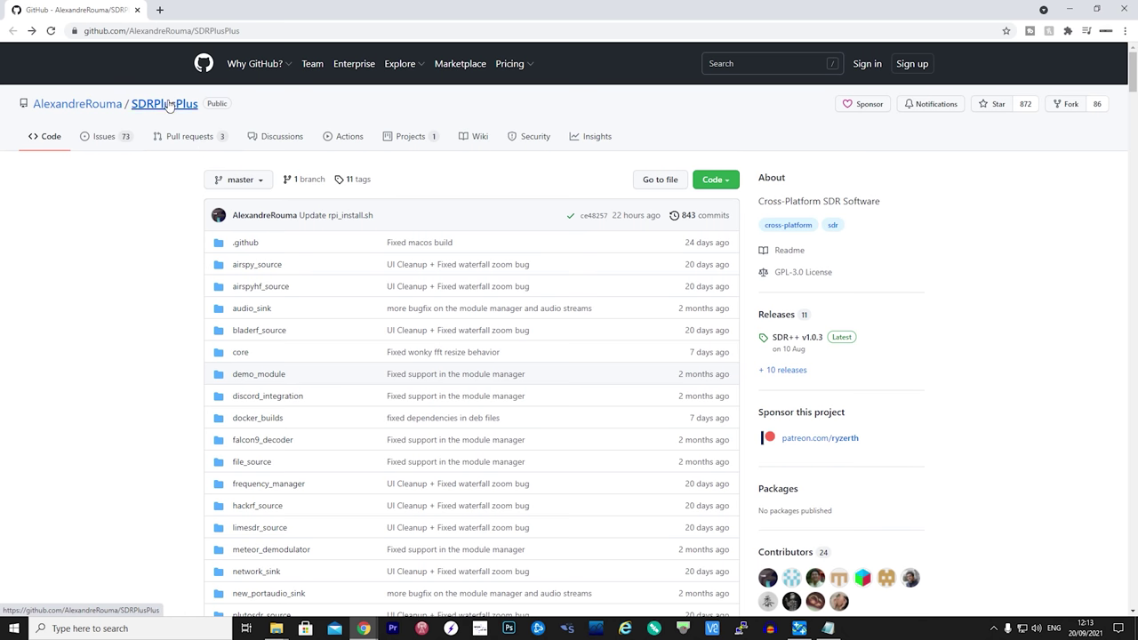
# - Open the SDRPlusPlus Releases page and scroll to the v1.0.3 assets, including the Windows zip
pyautogui.click(168, 104)
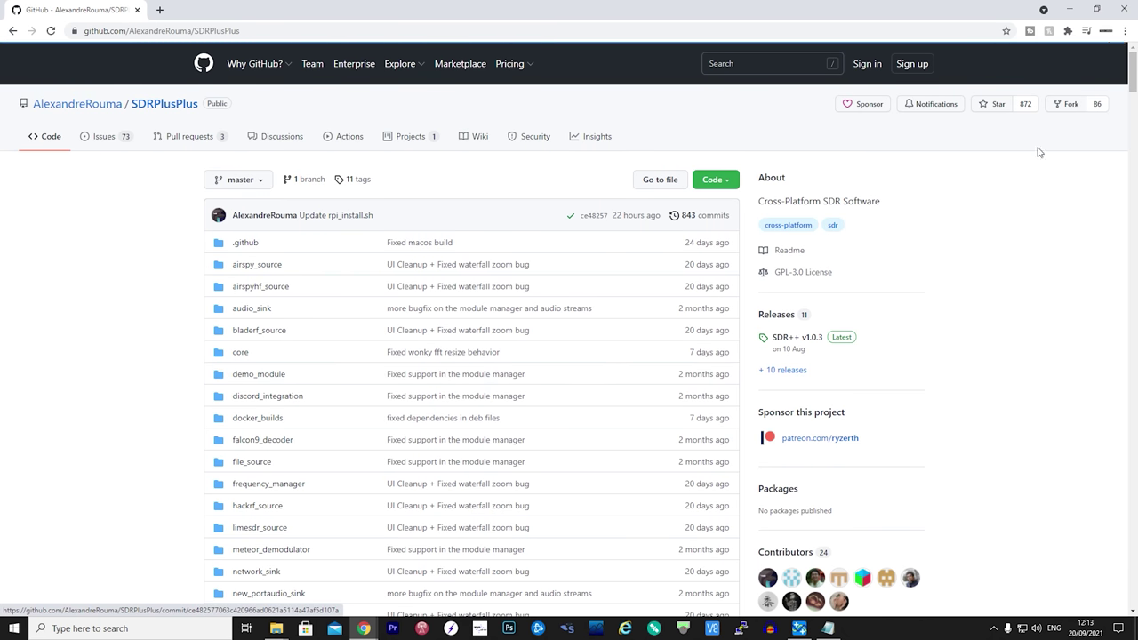
pyautogui.moveTo(1133, 80); pyautogui.dragTo(1134, 157)
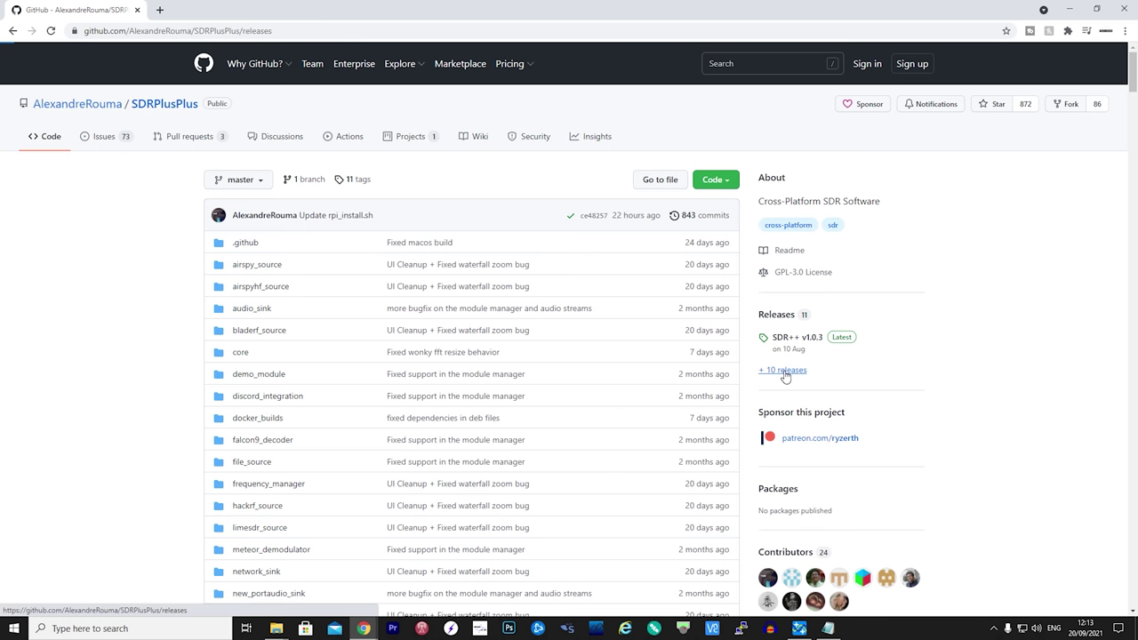
pyautogui.click(784, 372)
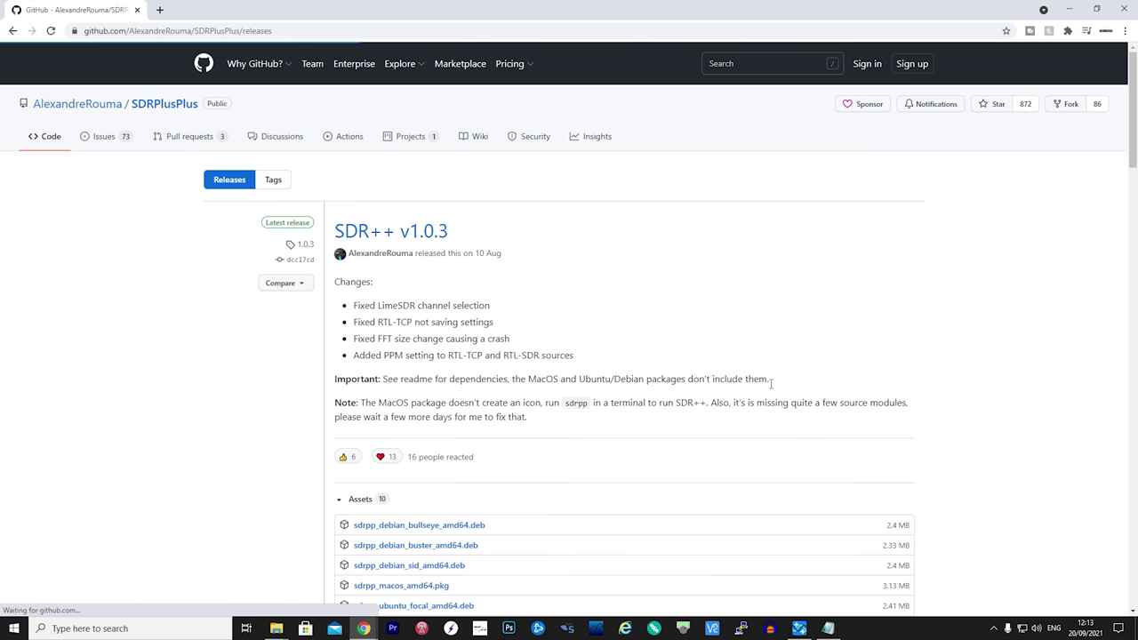
pyautogui.moveTo(1132, 147); pyautogui.dragTo(1133, 186)
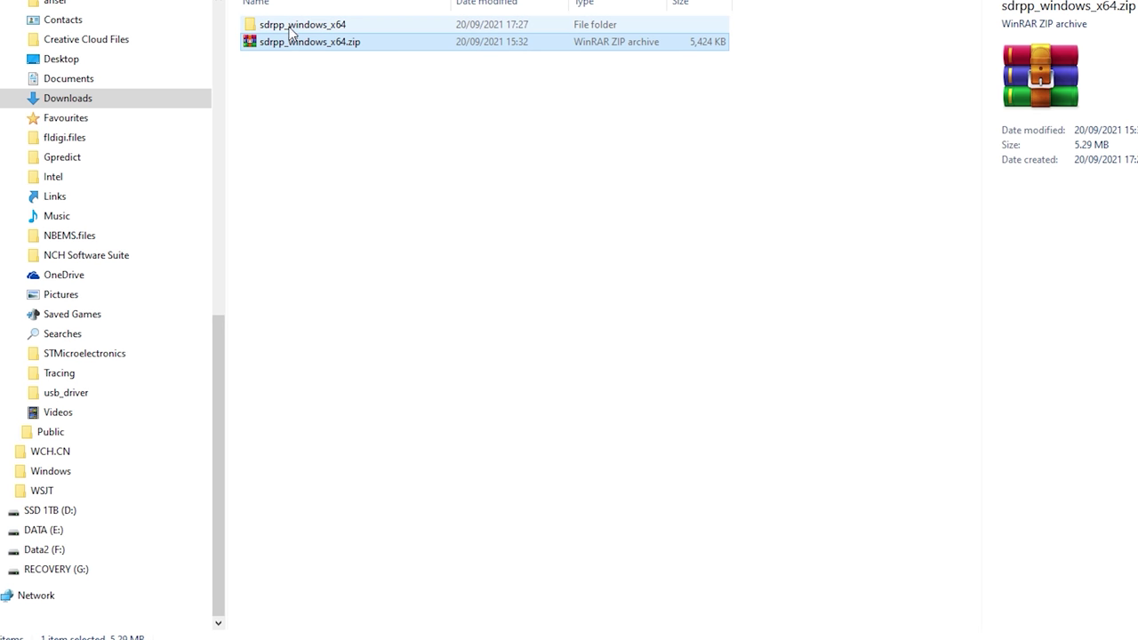
# - Launch SDR++ by running sdrpp.exe from the nested sdrpp_windows_x64 folder
pyautogui.doubleClick(290, 29)
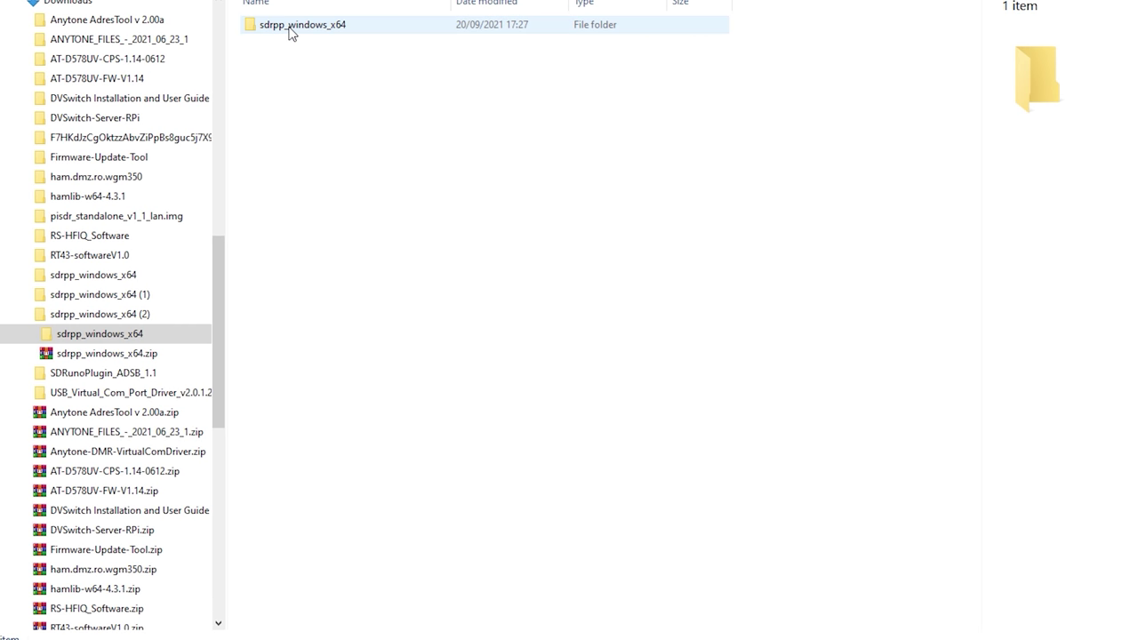
pyautogui.doubleClick(292, 29)
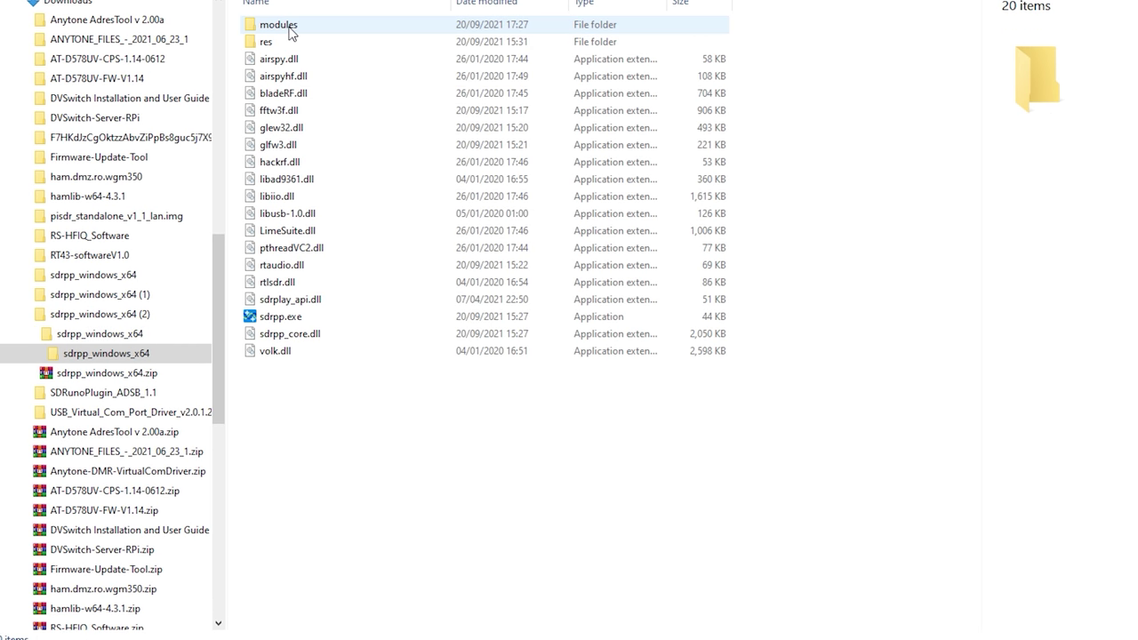
pyautogui.doubleClick(281, 316)
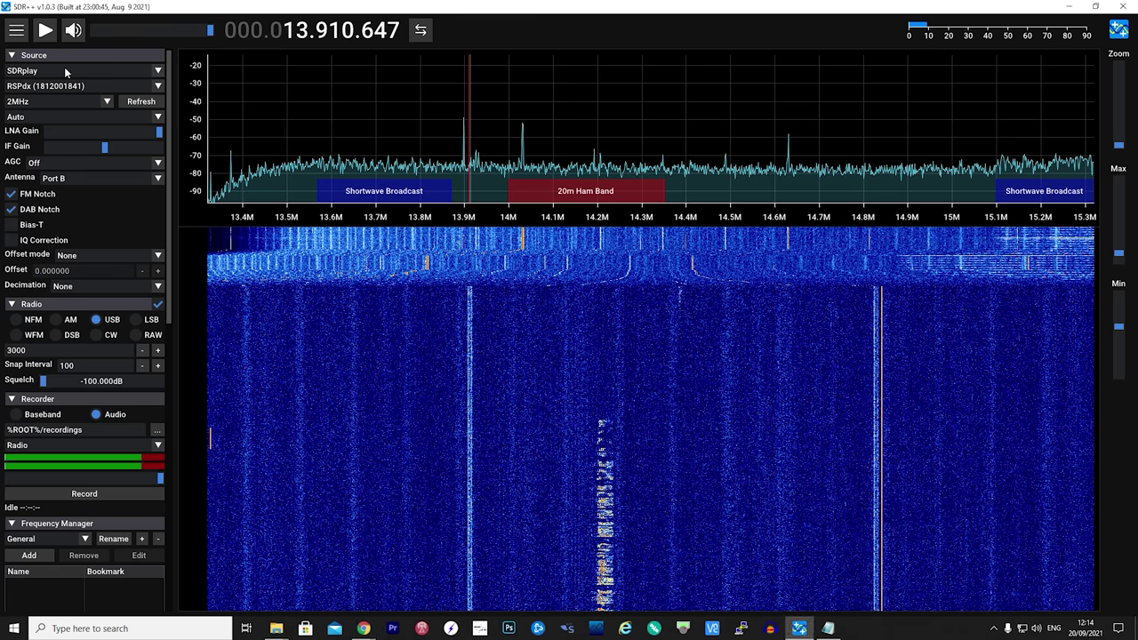
# - Browse the source device list from Airspy HF+ to SpyServer and keep SDRplay selected
pyautogui.click(158, 73)
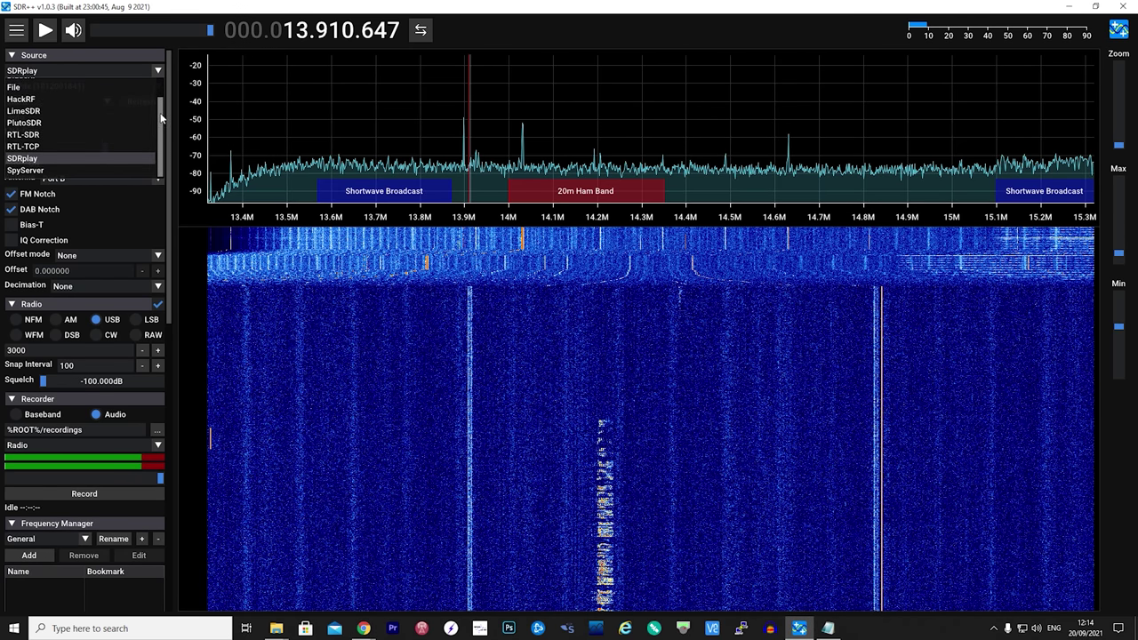
pyautogui.scroll(1, 142, 98)
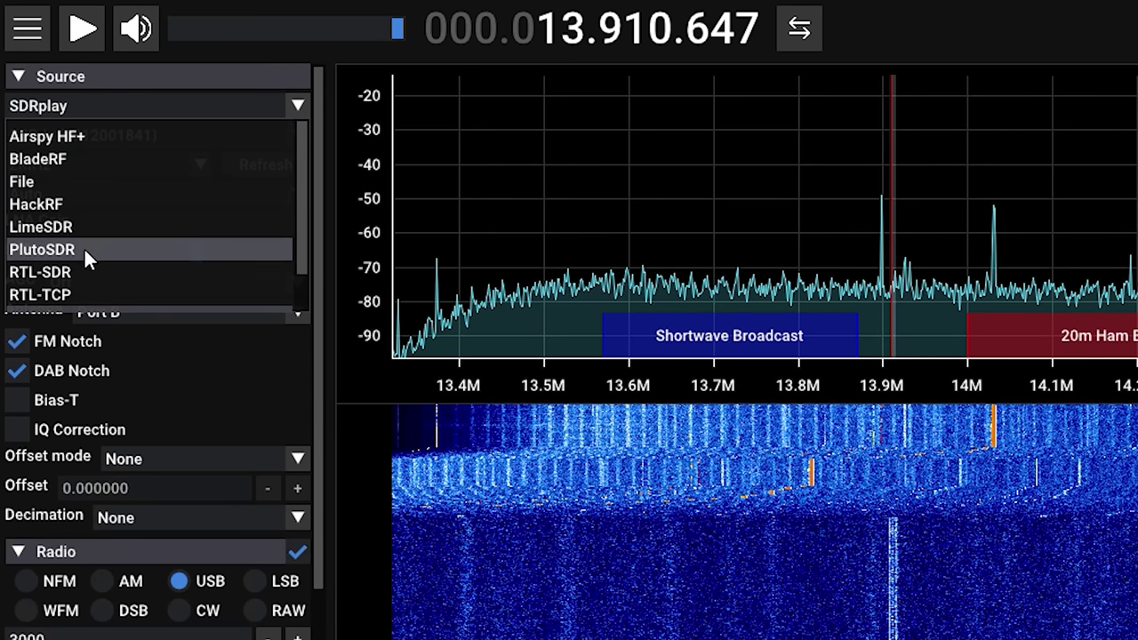
pyautogui.moveTo(299, 245); pyautogui.dragTo(304, 293)
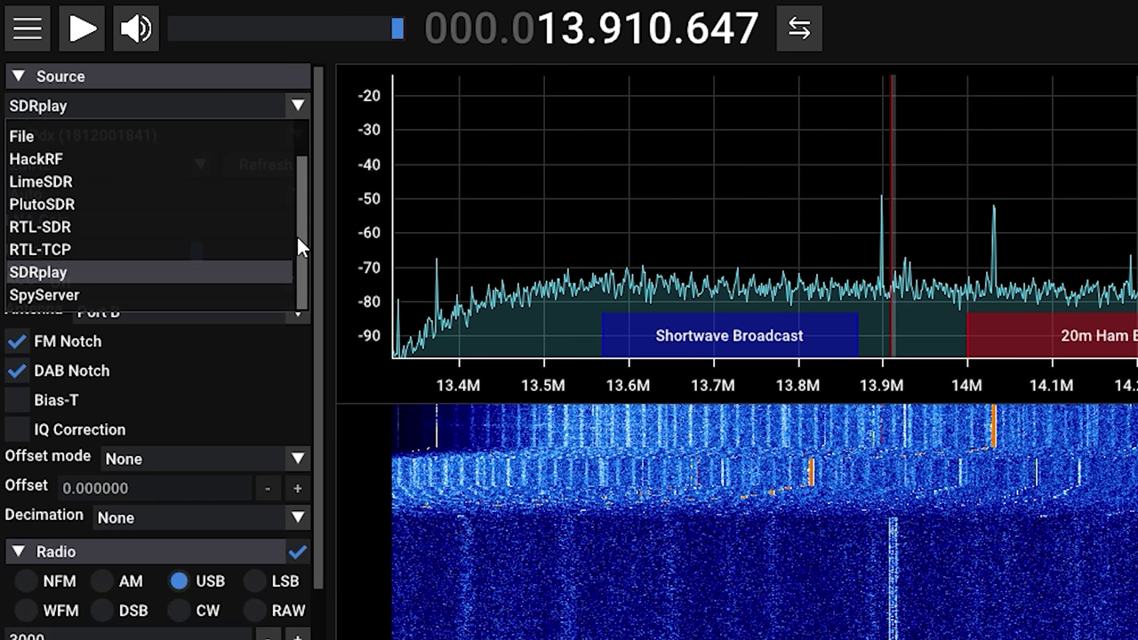
pyautogui.click(64, 280)
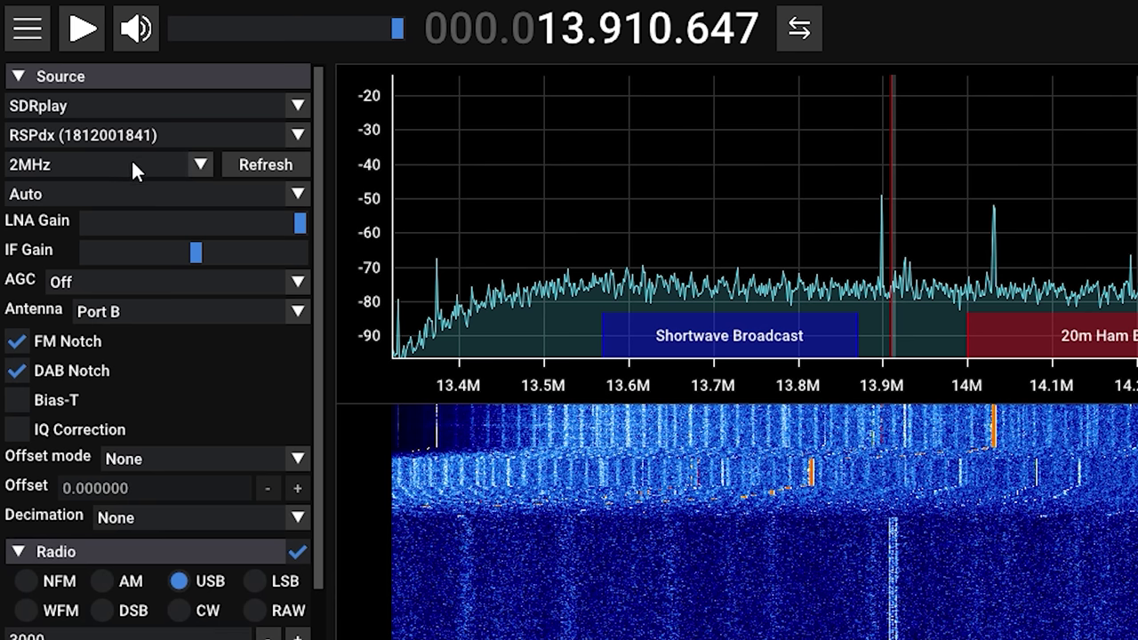
# - Keep the SDRplay sample rate at 2MHz and the bandwidth on Auto
pyautogui.click(197, 164)
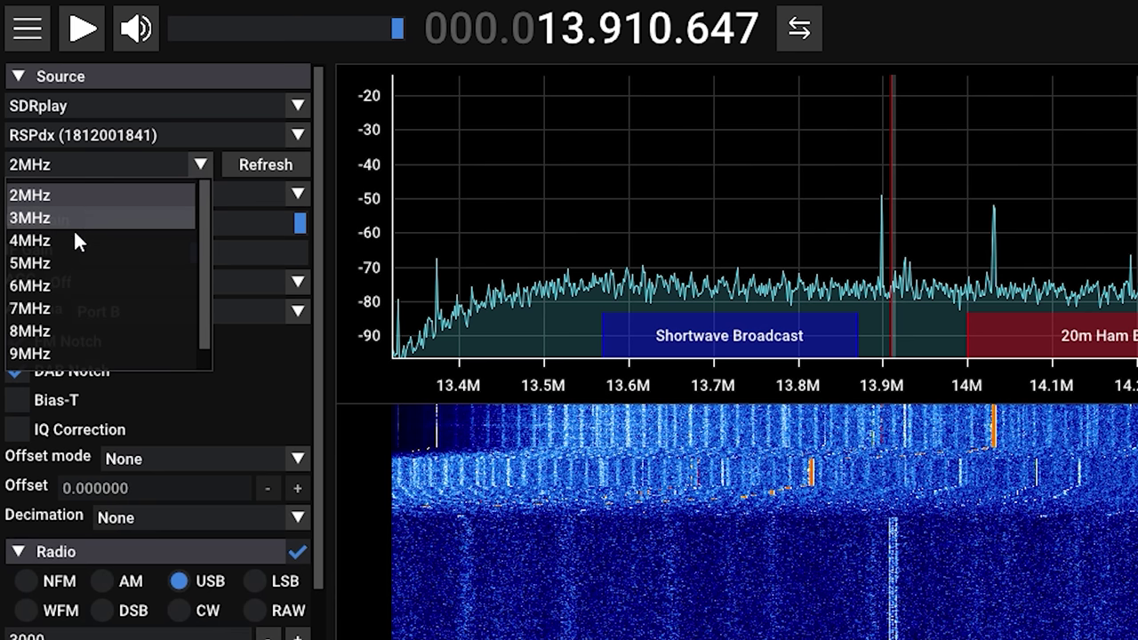
pyautogui.moveTo(196, 240)
pyautogui.mouseDown()
pyautogui.moveTo(201, 280)
pyautogui.moveTo(208, 226)
pyautogui.mouseUp()
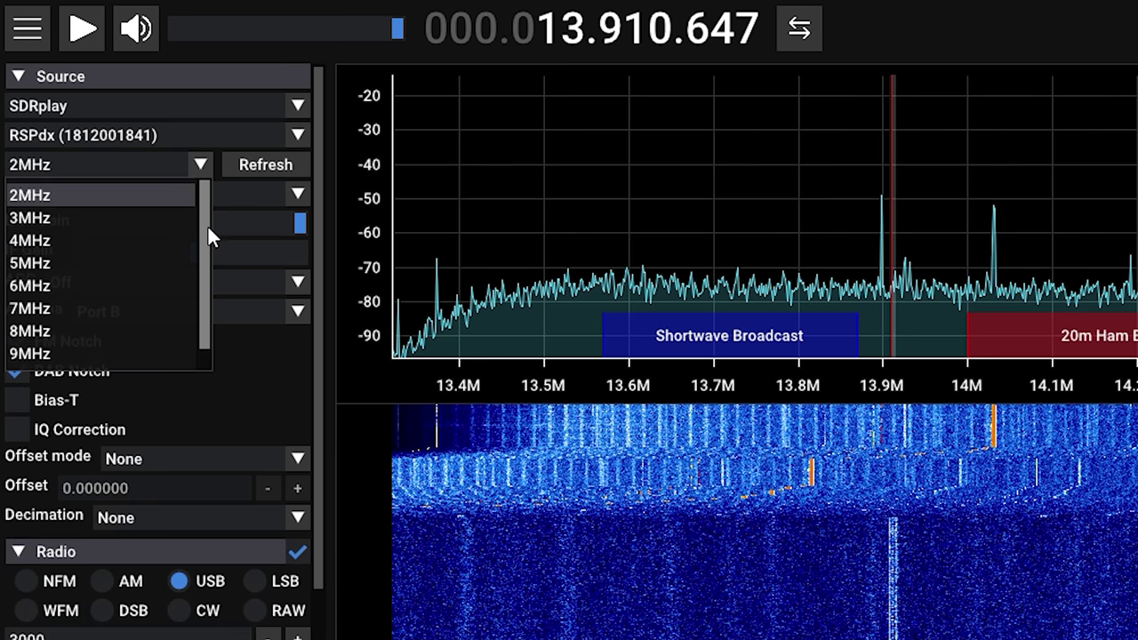
pyautogui.click(102, 201)
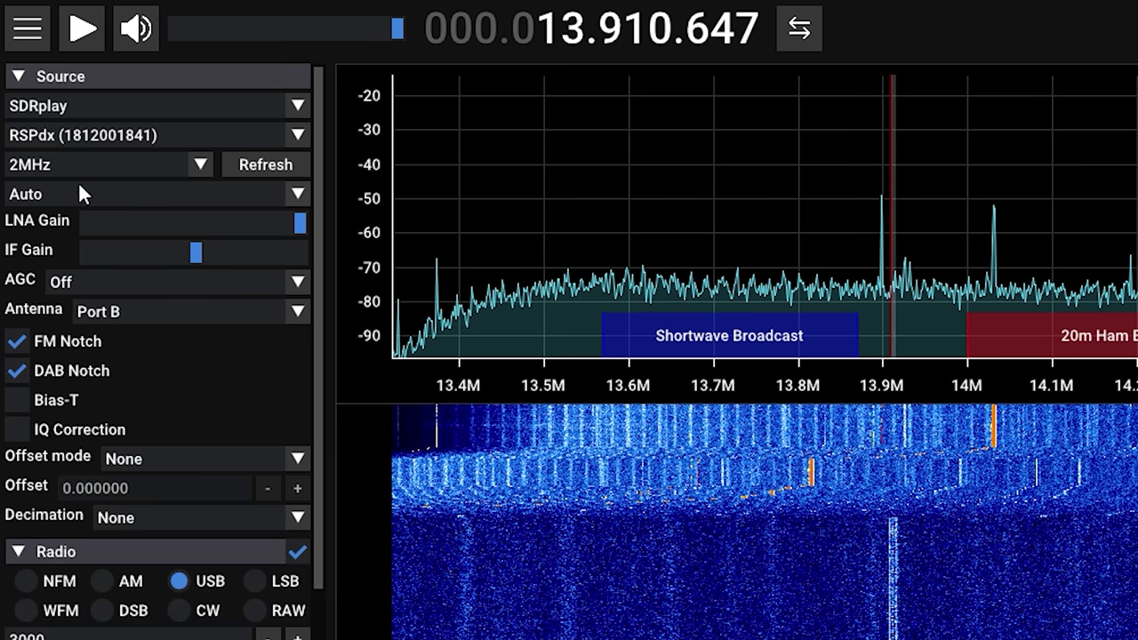
pyautogui.click(298, 192)
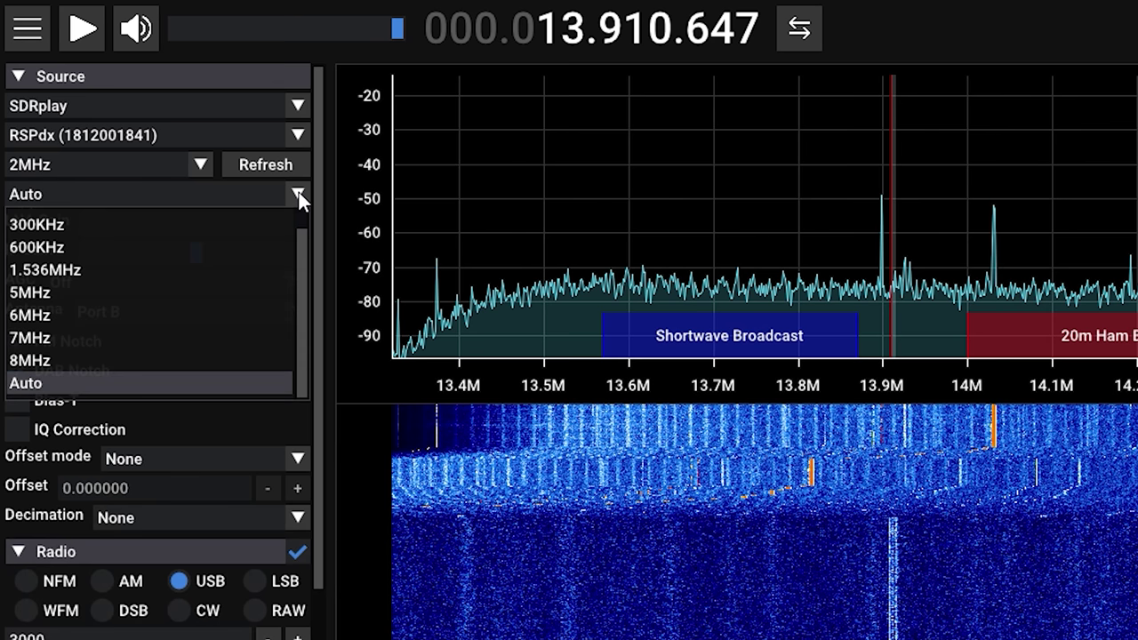
pyautogui.click(114, 382)
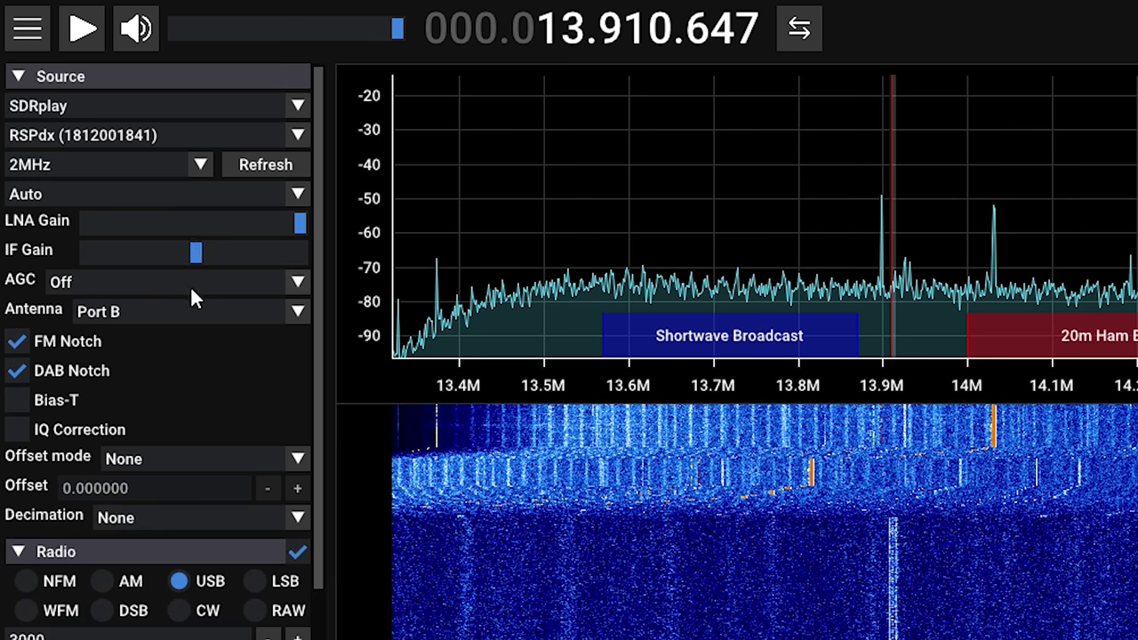
# - Set the antenna to Port A, disable the FM and DAB notch filters, and start receiving
pyautogui.click(294, 311)
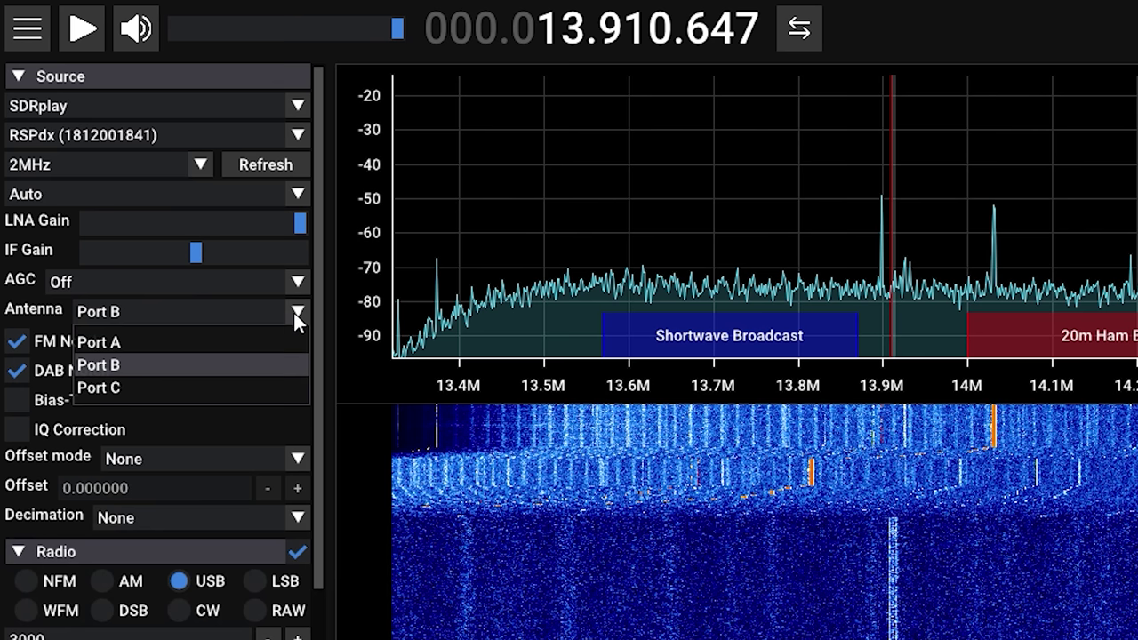
pyautogui.click(146, 349)
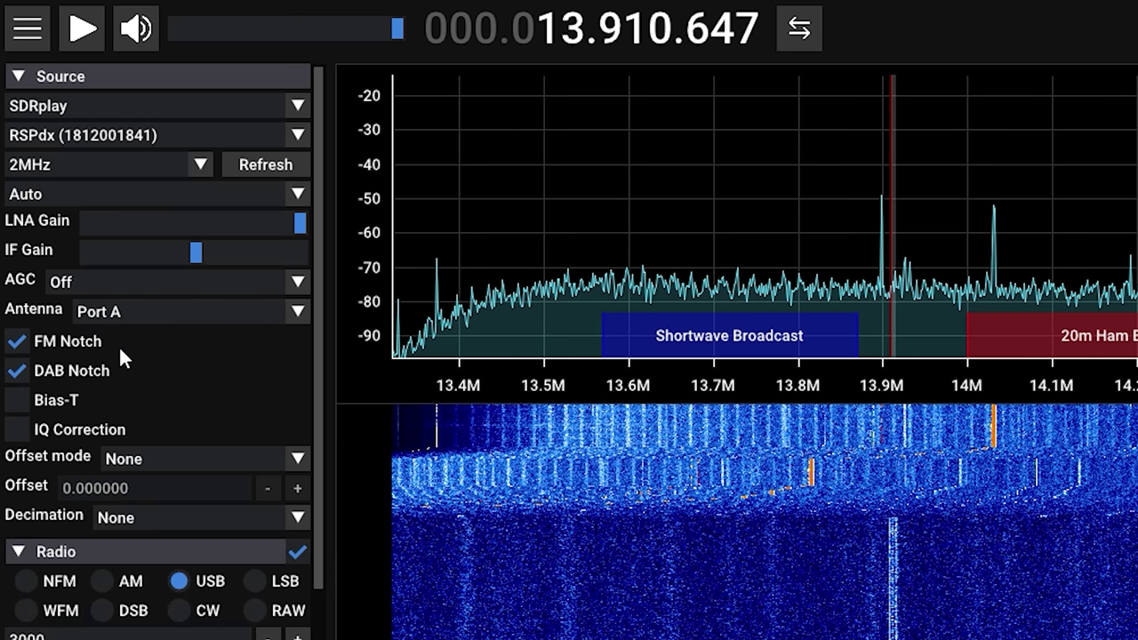
pyautogui.click(70, 351)
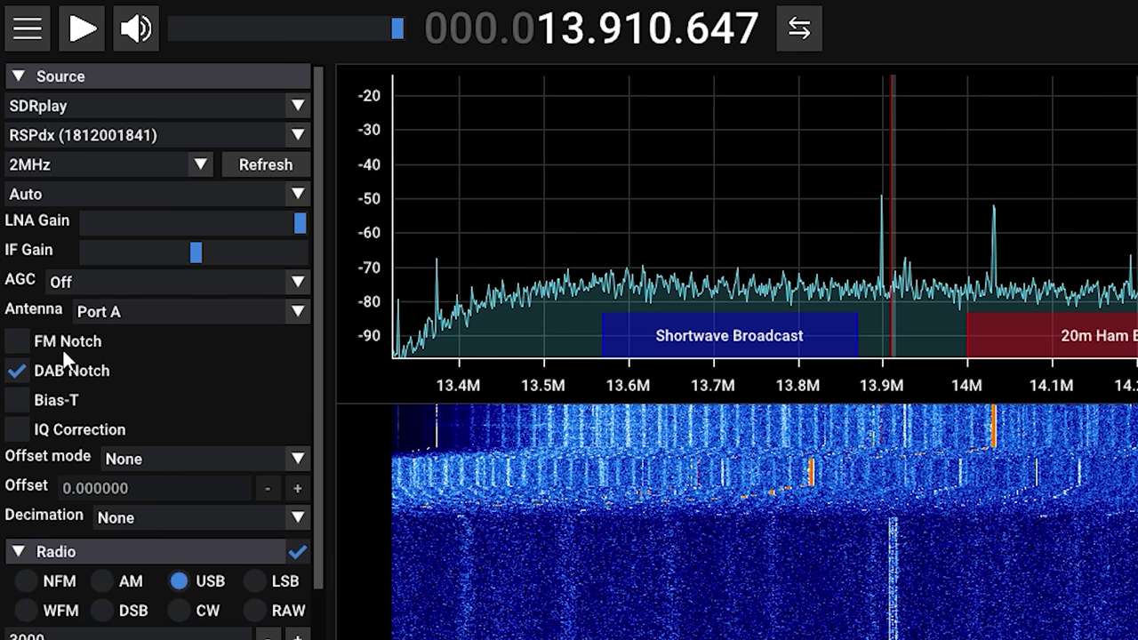
pyautogui.click(62, 426)
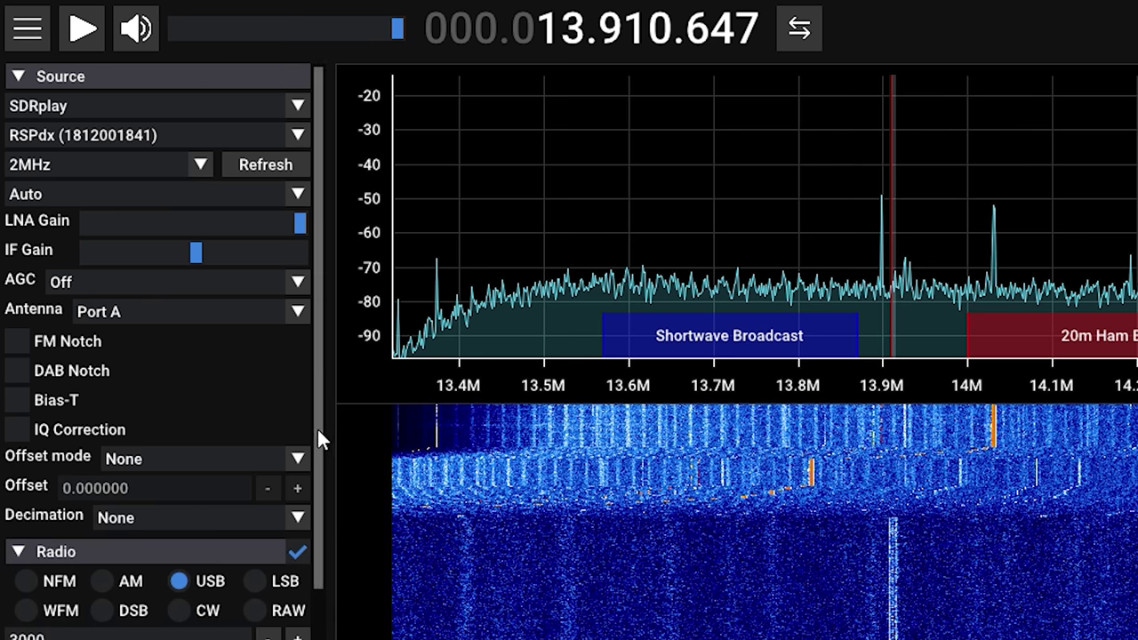
pyautogui.click(81, 29)
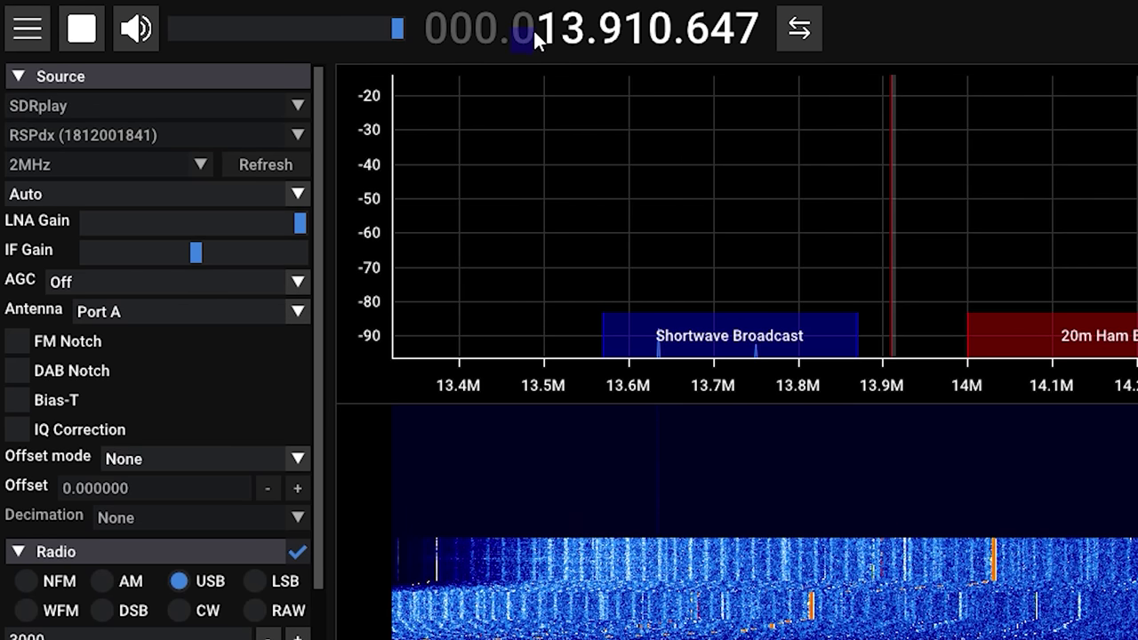
# - Tune the receiver to about 144.800 MHz in the 2 m band
pyautogui.scroll(1, 528, 29)
pyautogui.scroll(3, 553, 29)
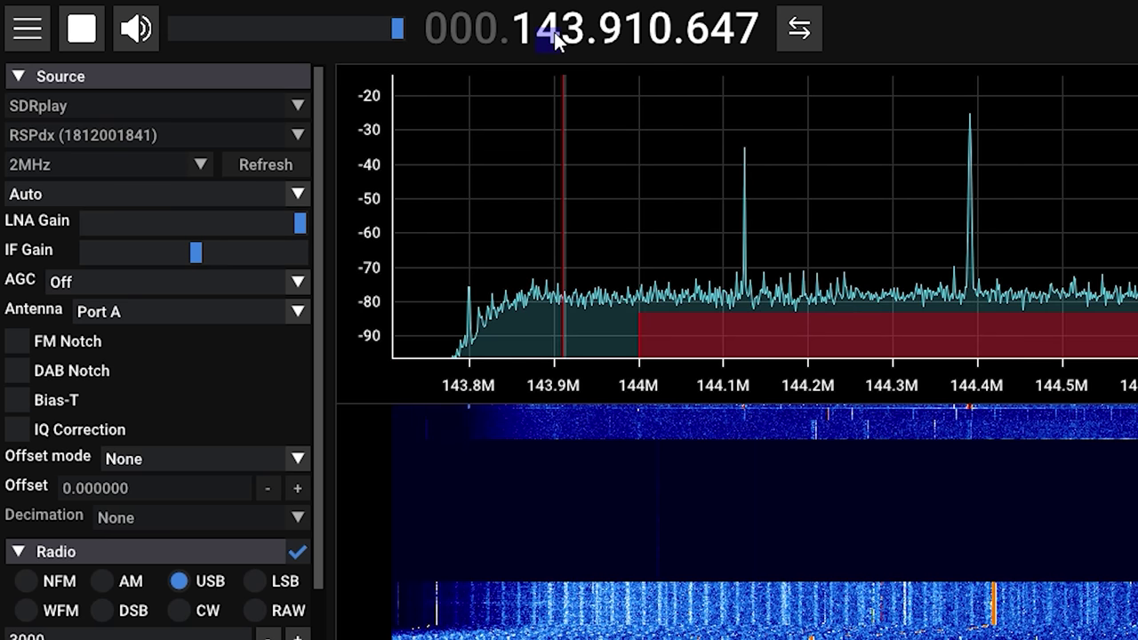
pyautogui.scroll(1, 574, 34)
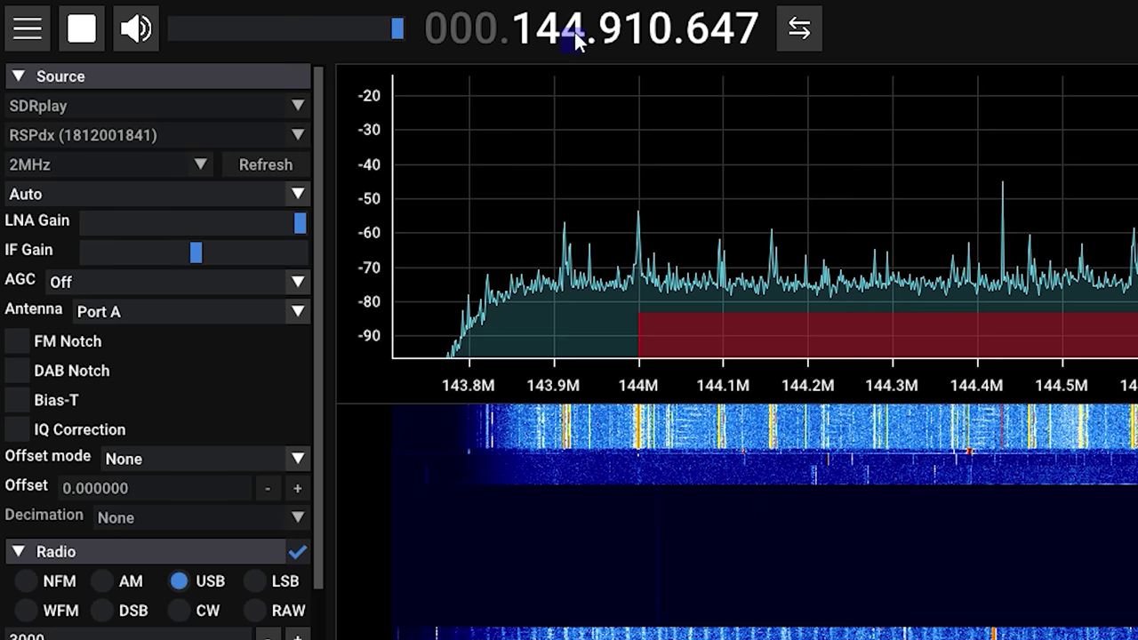
pyautogui.scroll(-1, 612, 34)
pyautogui.scroll(-1, 636, 34)
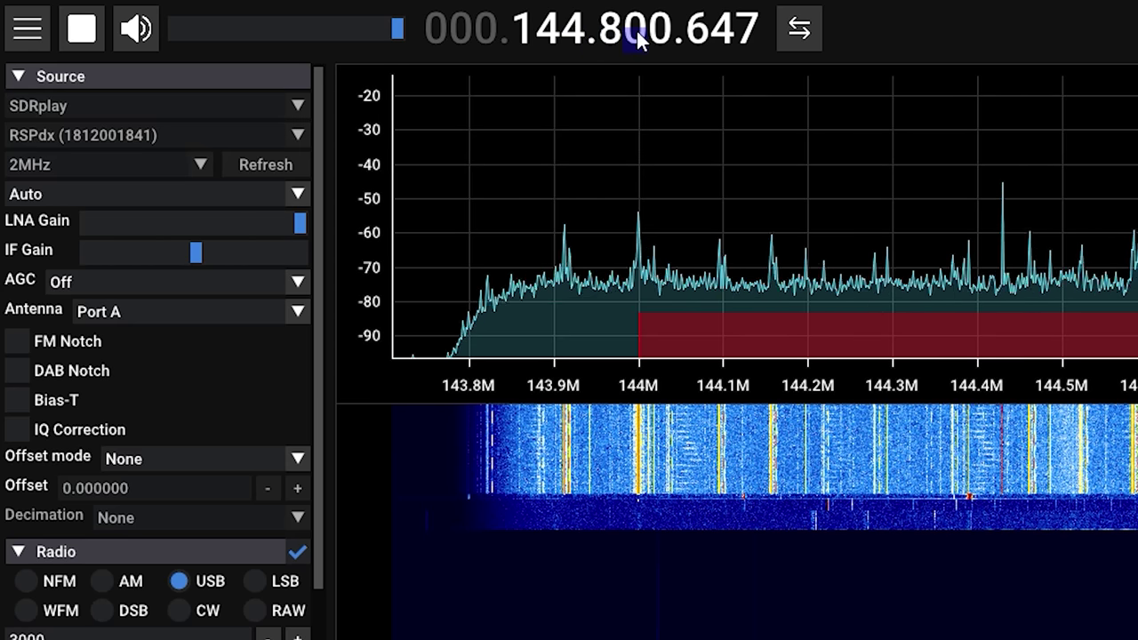
pyautogui.scroll(-3, 699, 32)
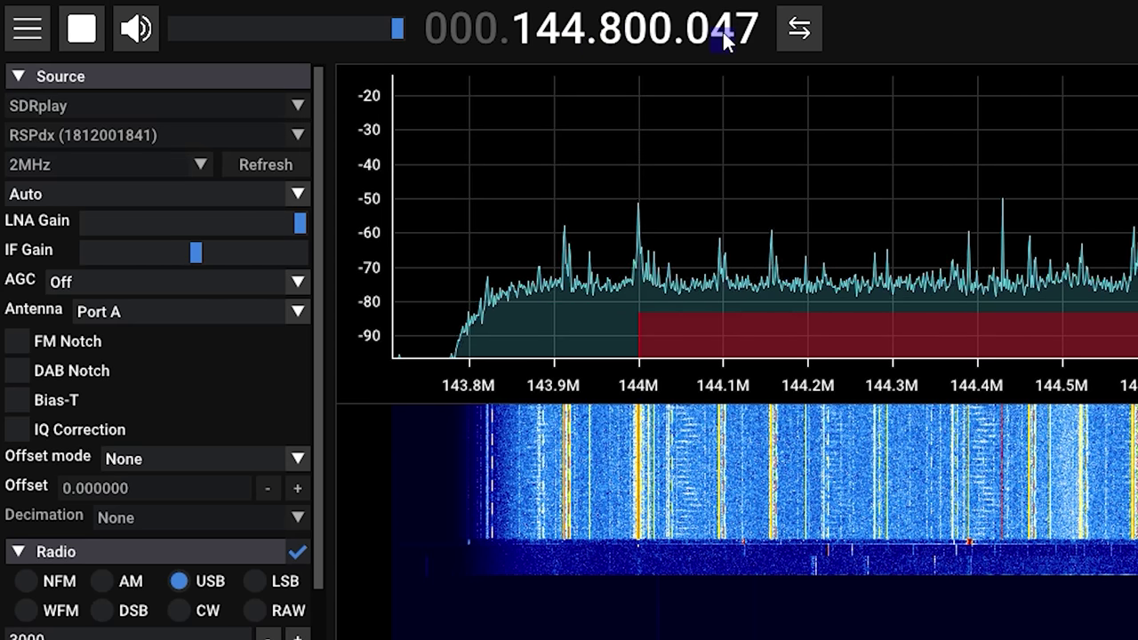
pyautogui.scroll(-3, 745, 36)
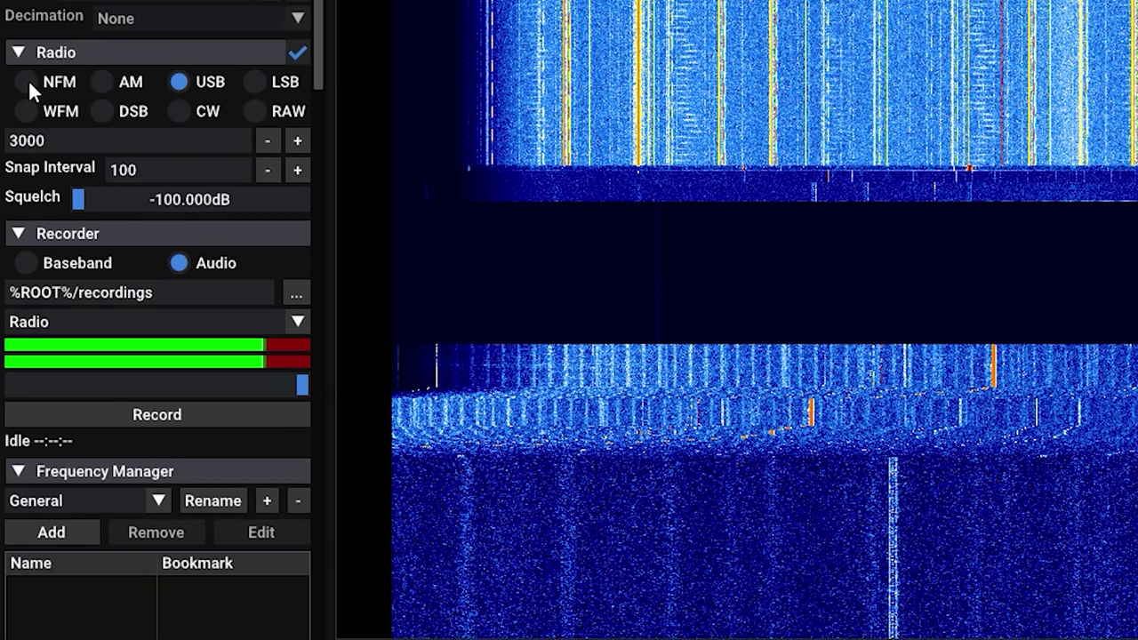
# - Select NFM demodulation, giving 12500 Hz bandwidth and a 2500 Hz snap interval
pyautogui.click(27, 82)
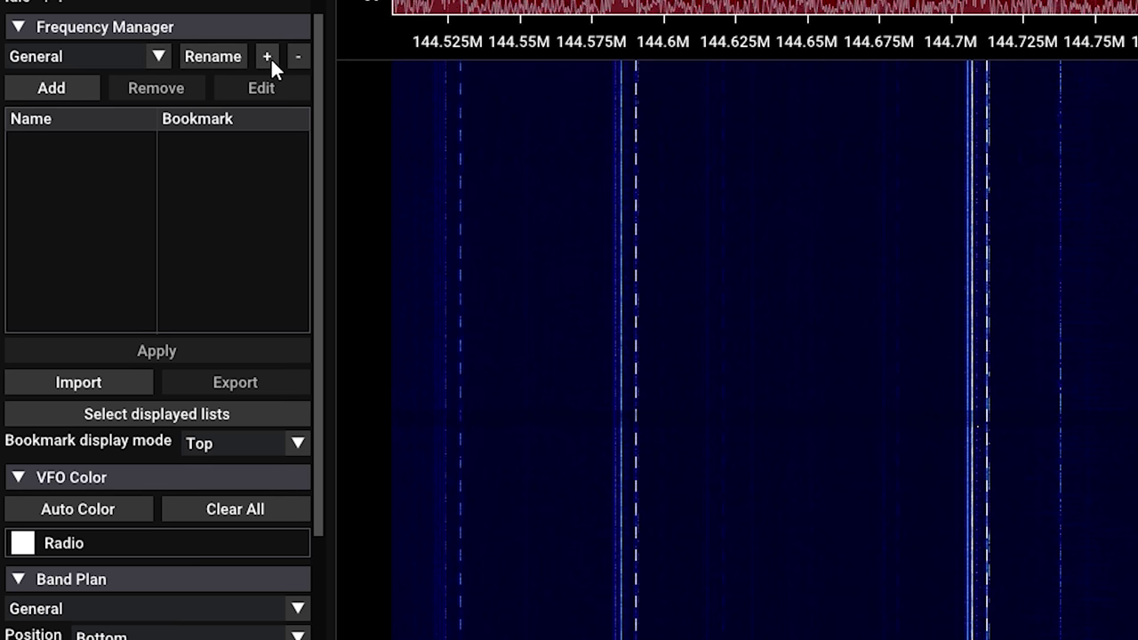
# - Create a new bookmark list named '2 Meters'
pyautogui.click(270, 57)
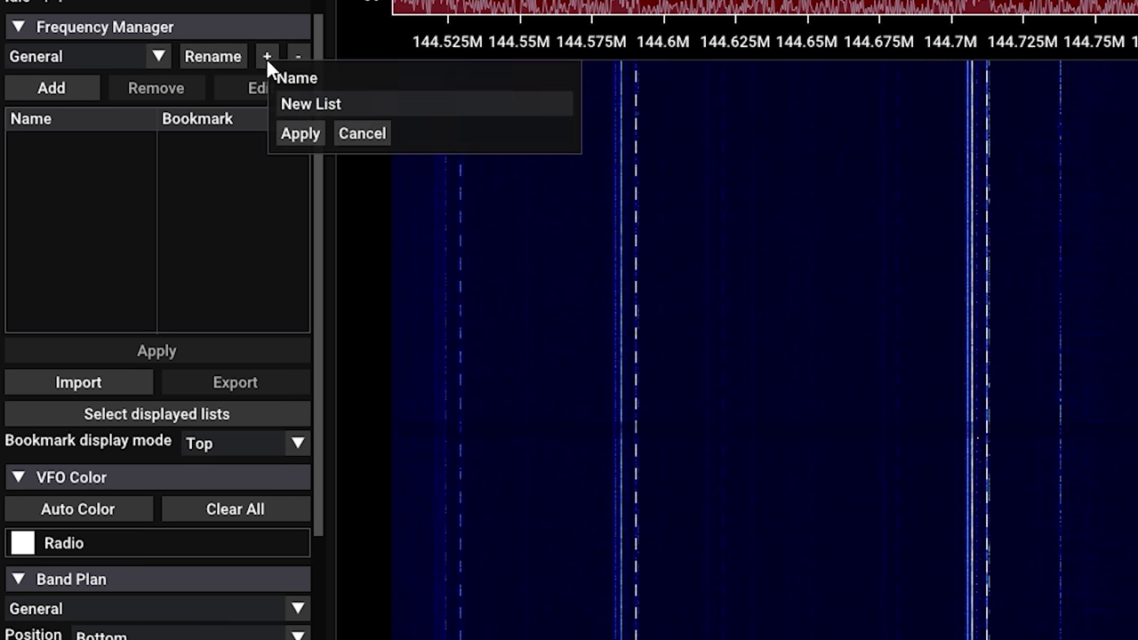
pyautogui.click(272, 55)
pyautogui.click(274, 57)
pyautogui.click(376, 99)
pyautogui.moveTo(376, 99); pyautogui.dragTo(251, 88)
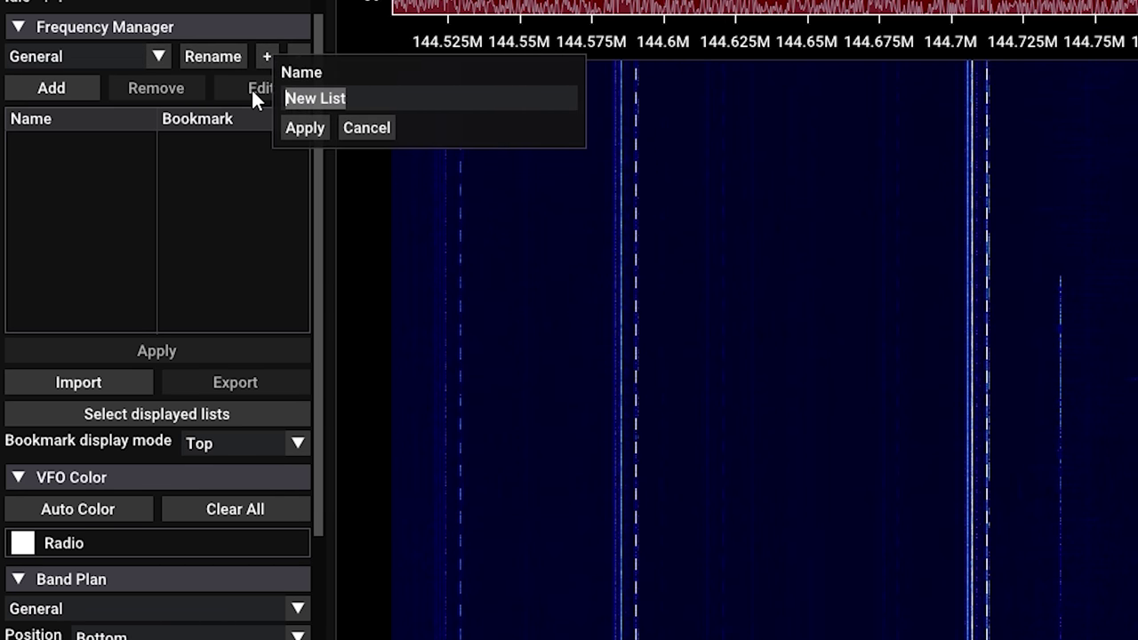
pyautogui.write('2 Meters')
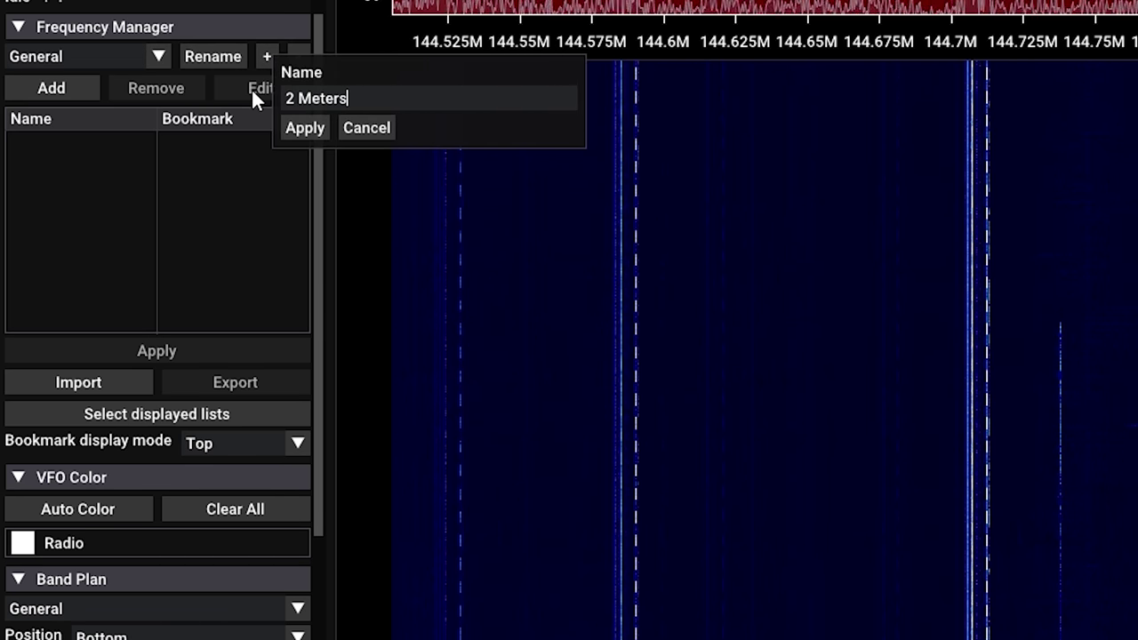
pyautogui.click(302, 124)
# - Add a '2M APRS' bookmark at 144.8 MHz NFM to the 2 Meters list
pyautogui.click(53, 88)
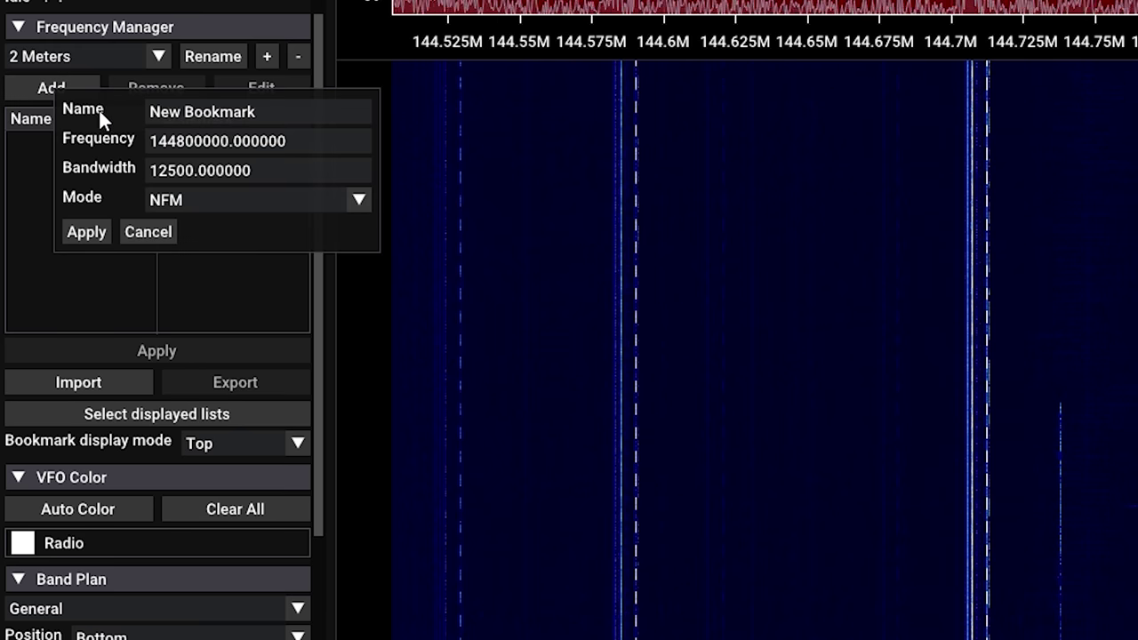
pyautogui.moveTo(286, 120); pyautogui.dragTo(98, 112)
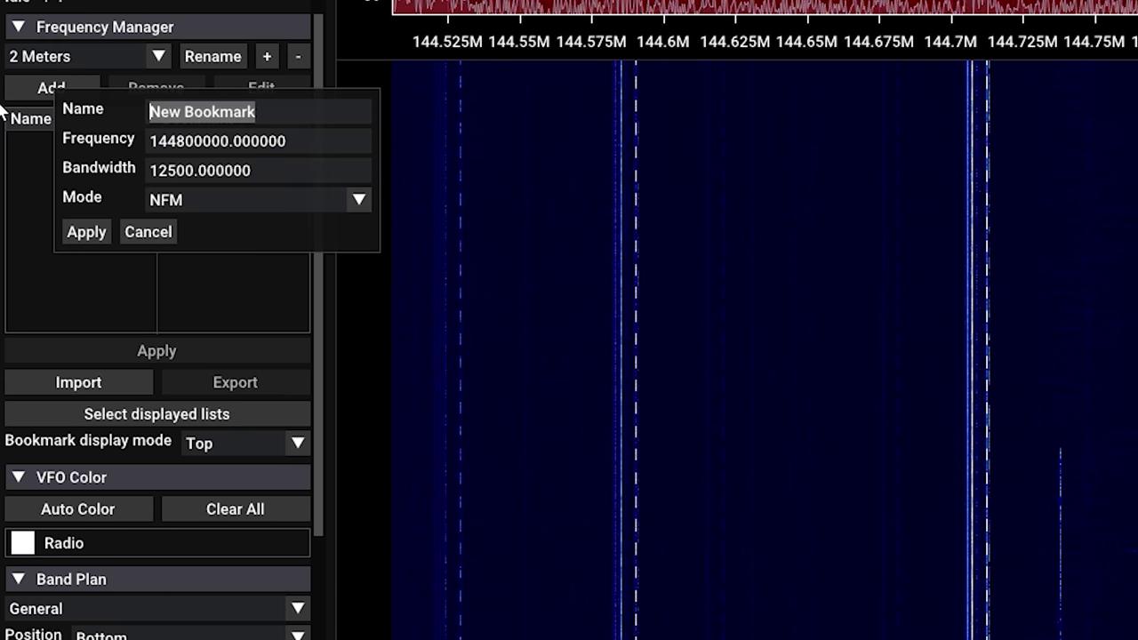
pyautogui.write('2APRSM')
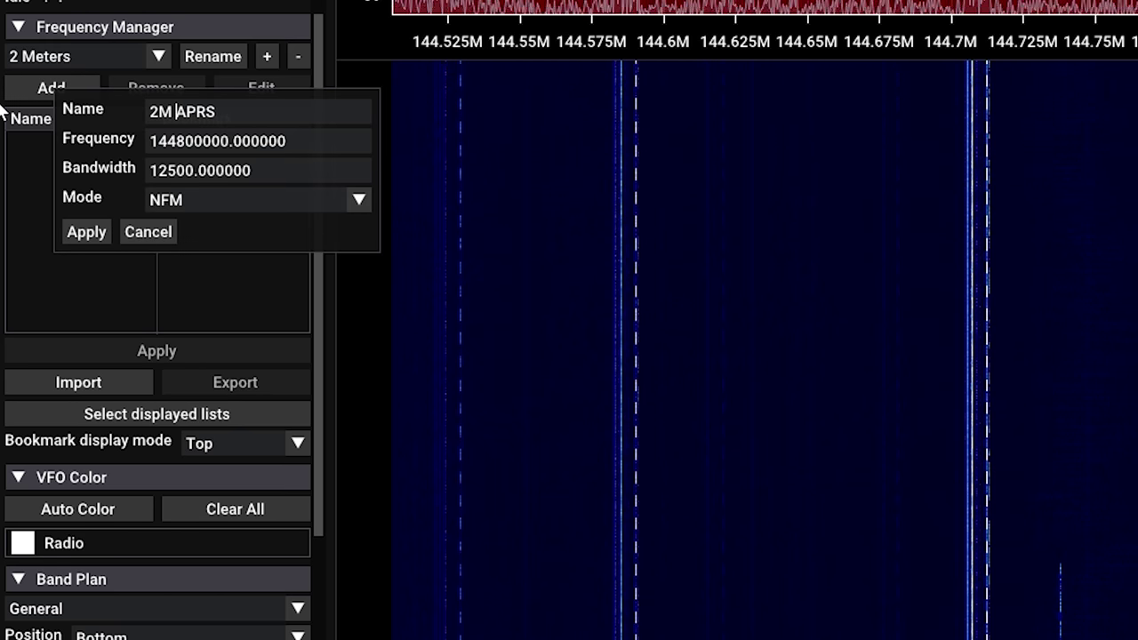
pyautogui.click(89, 231)
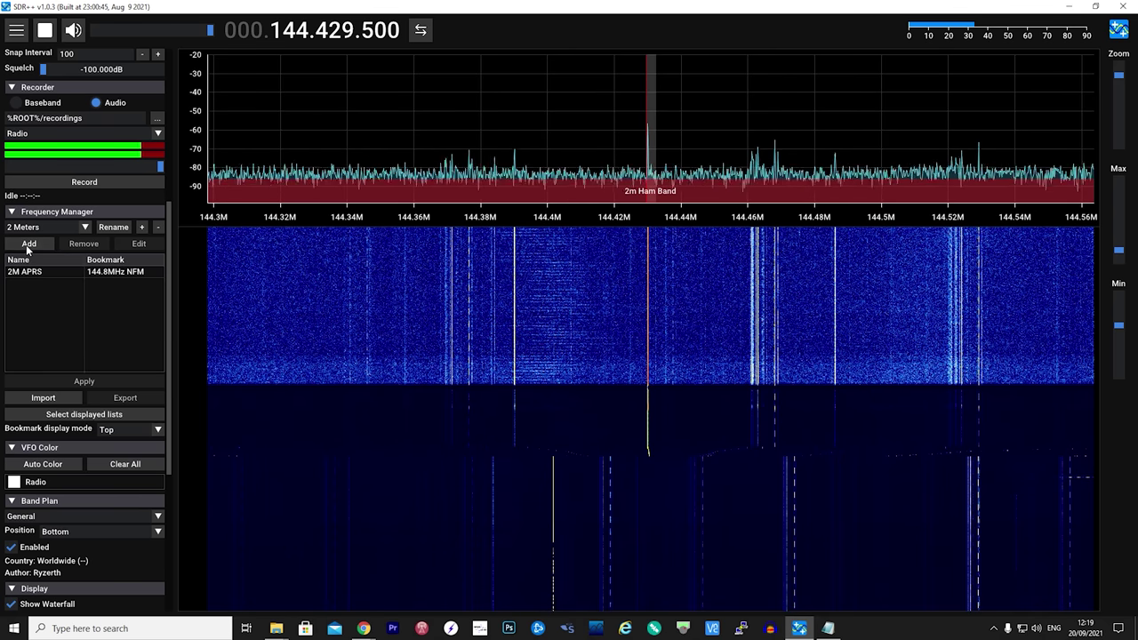
pyautogui.click(33, 243)
# - Save a 'GB3VHF Beacon' bookmark at 144.4295 MHz USB, then tune to the 2M APRS bookmark
pyautogui.press('Tab')
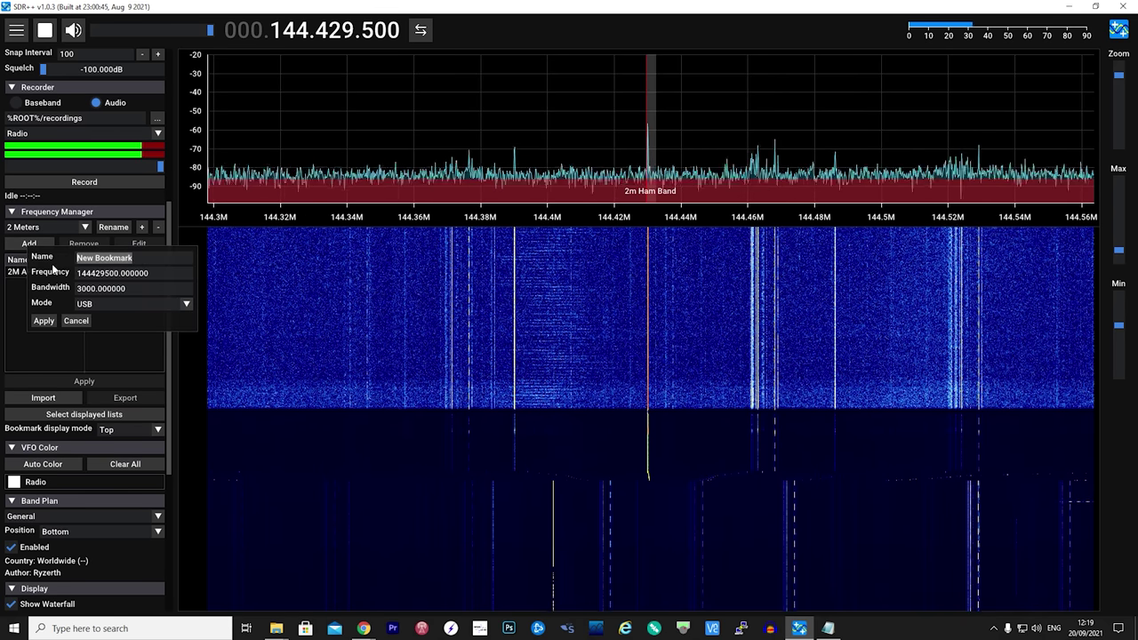
pyautogui.write('GB')
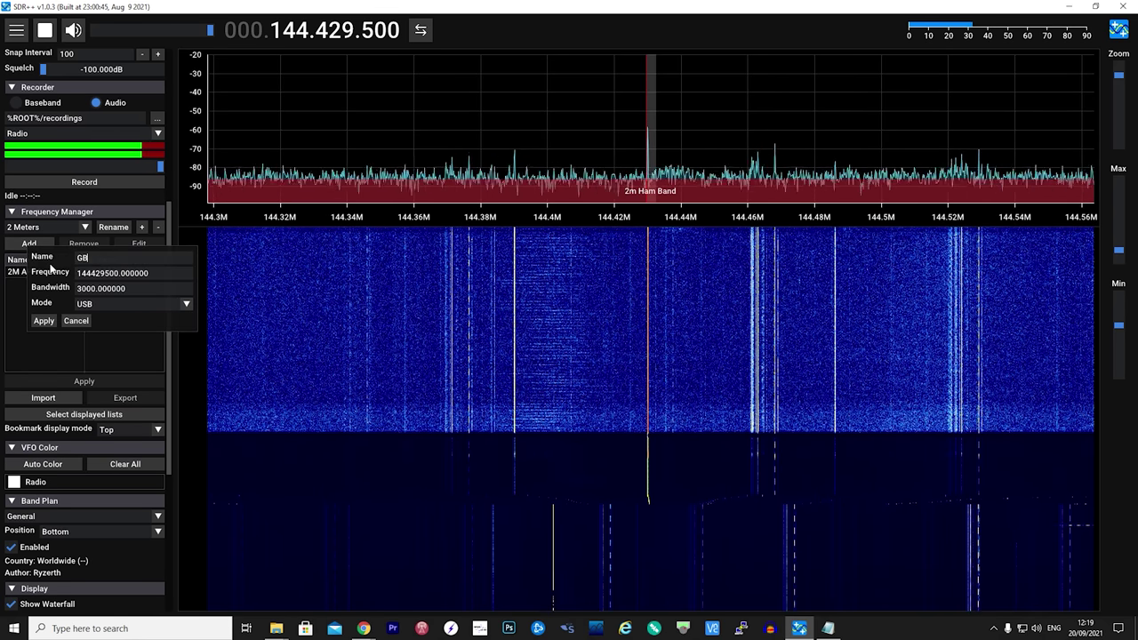
pyautogui.write('3VH')
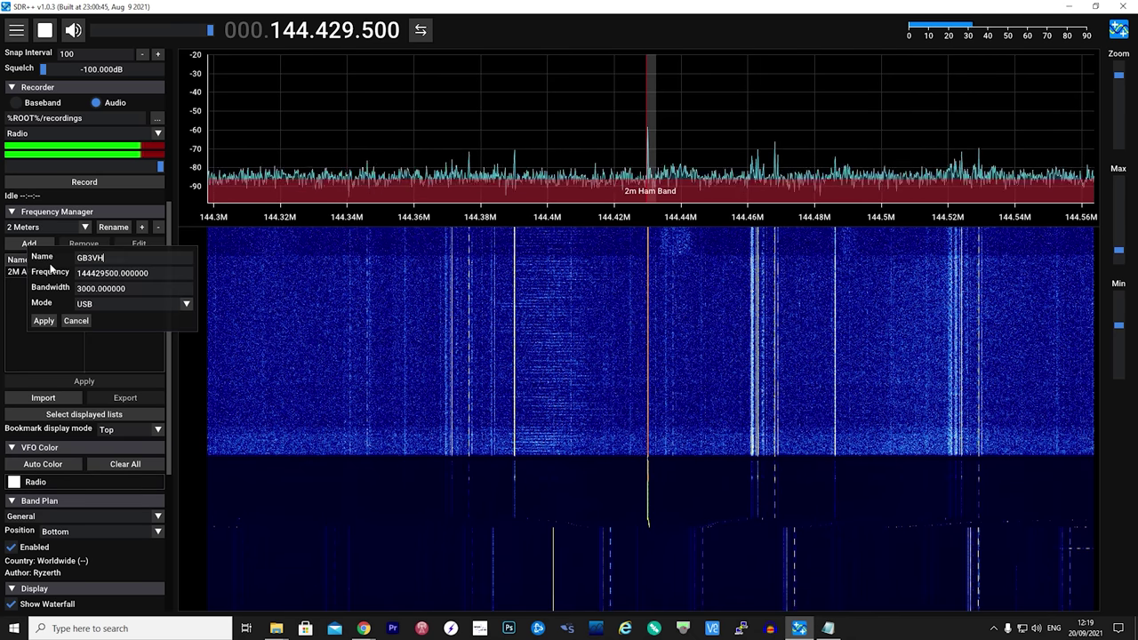
pyautogui.write('F B')
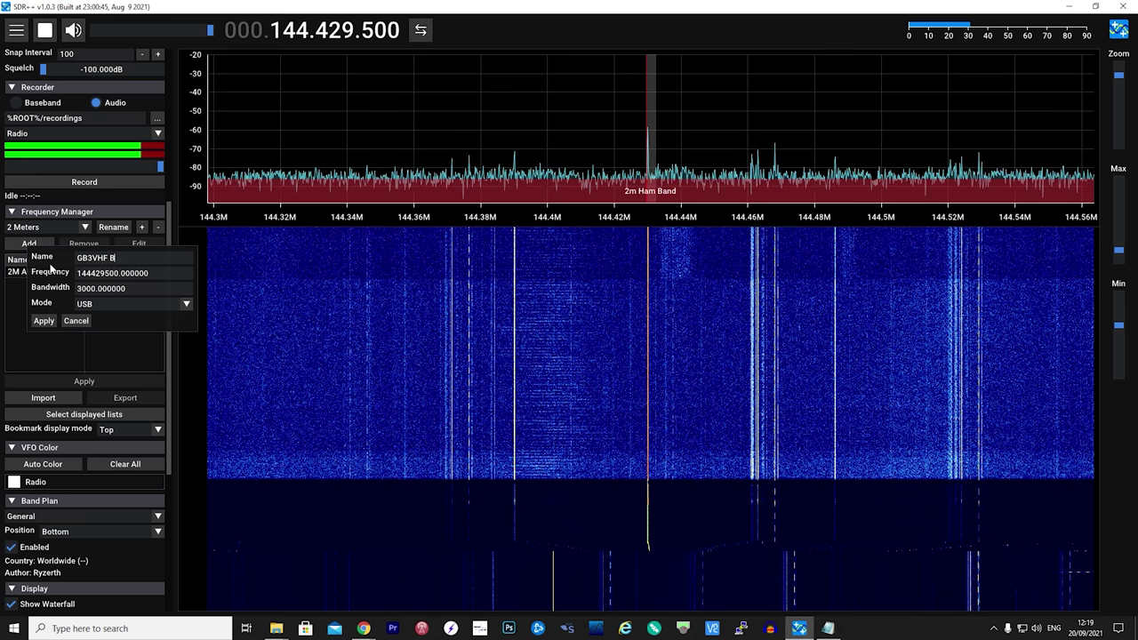
pyautogui.write('eacon')
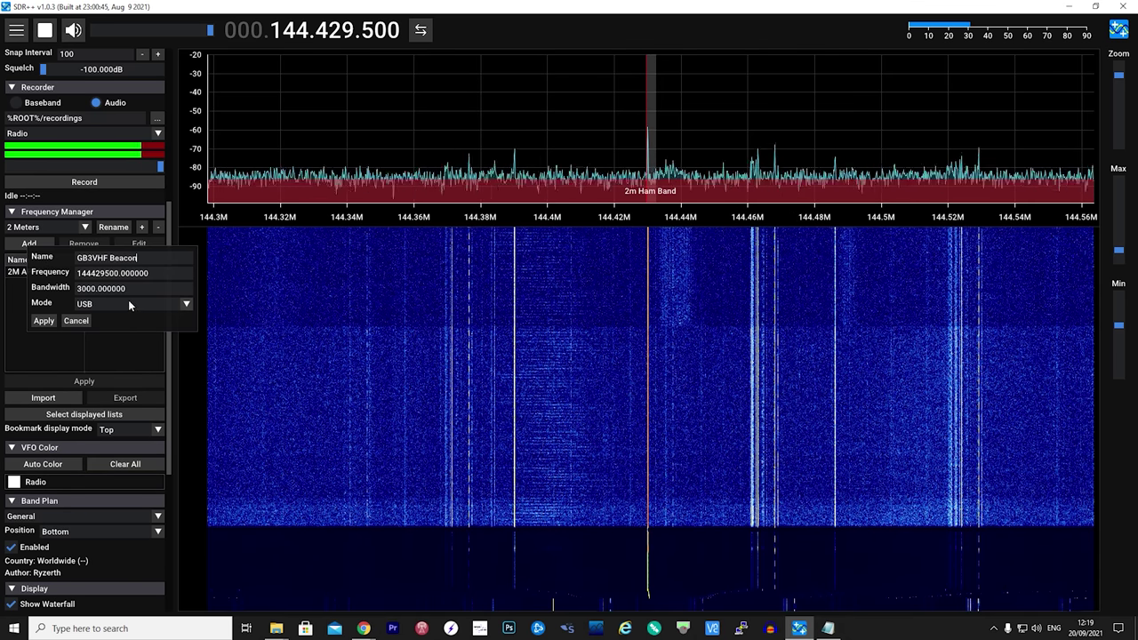
pyautogui.click(44, 321)
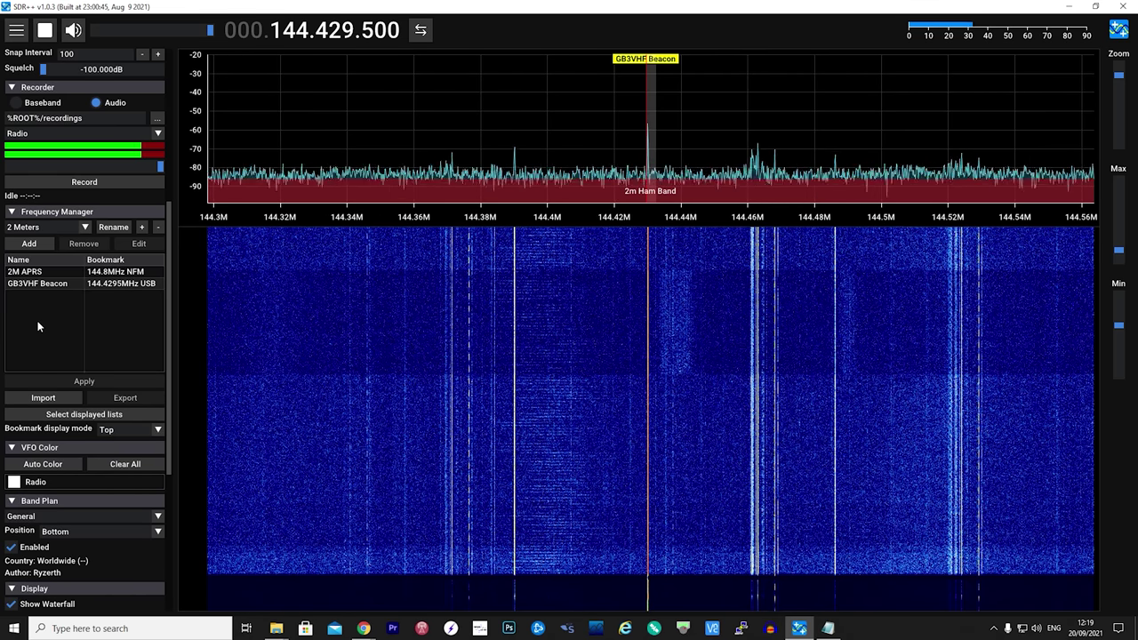
pyautogui.click(42, 273)
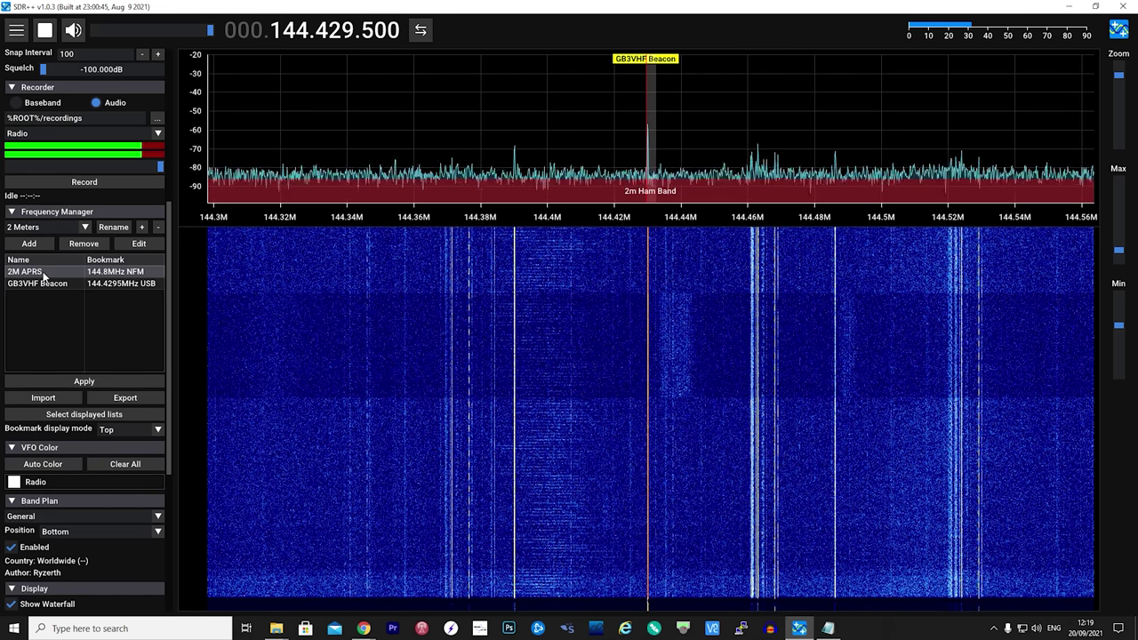
pyautogui.doubleClick(42, 273)
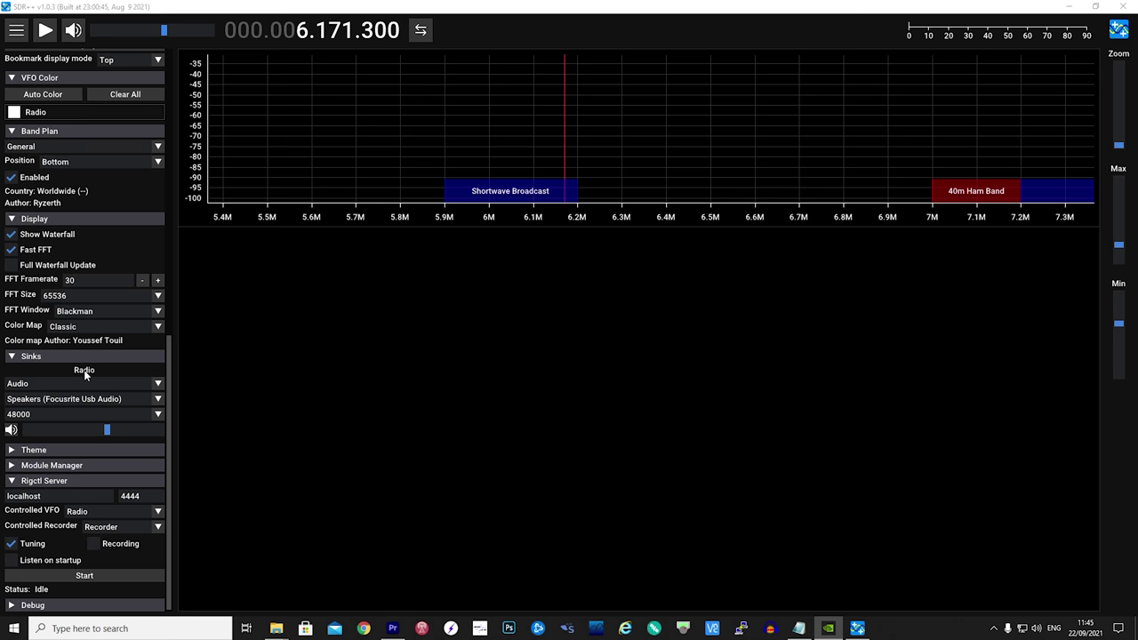
# - Route audio output to CABLE Input (VB-Audio Virtual Cable), leaving the sink type unchanged
pyautogui.click(159, 401)
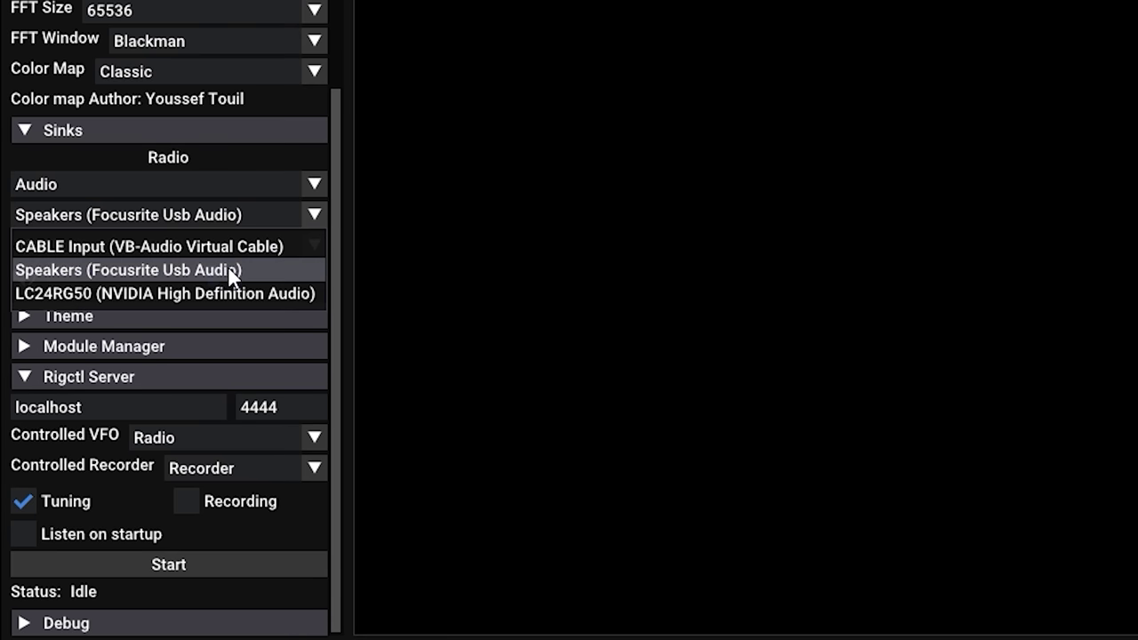
pyautogui.click(222, 246)
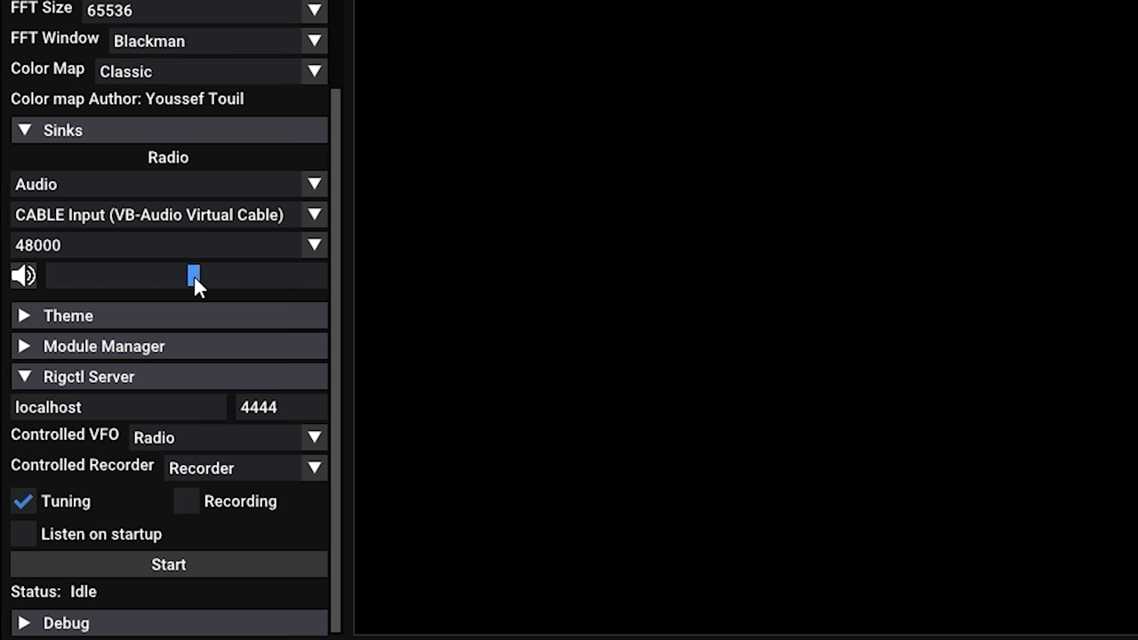
pyautogui.click(313, 187)
pyautogui.click(313, 186)
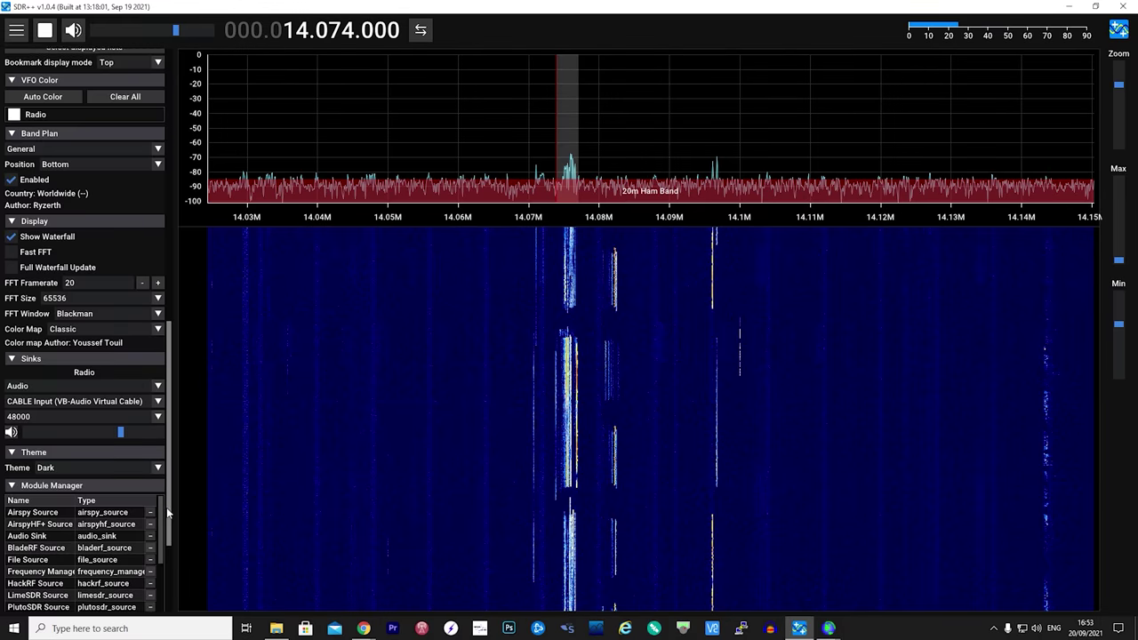
# - Start the Rigctl Server on localhost port 4532, restarting it so it reads Listening
pyautogui.scroll(-3, 168, 559)
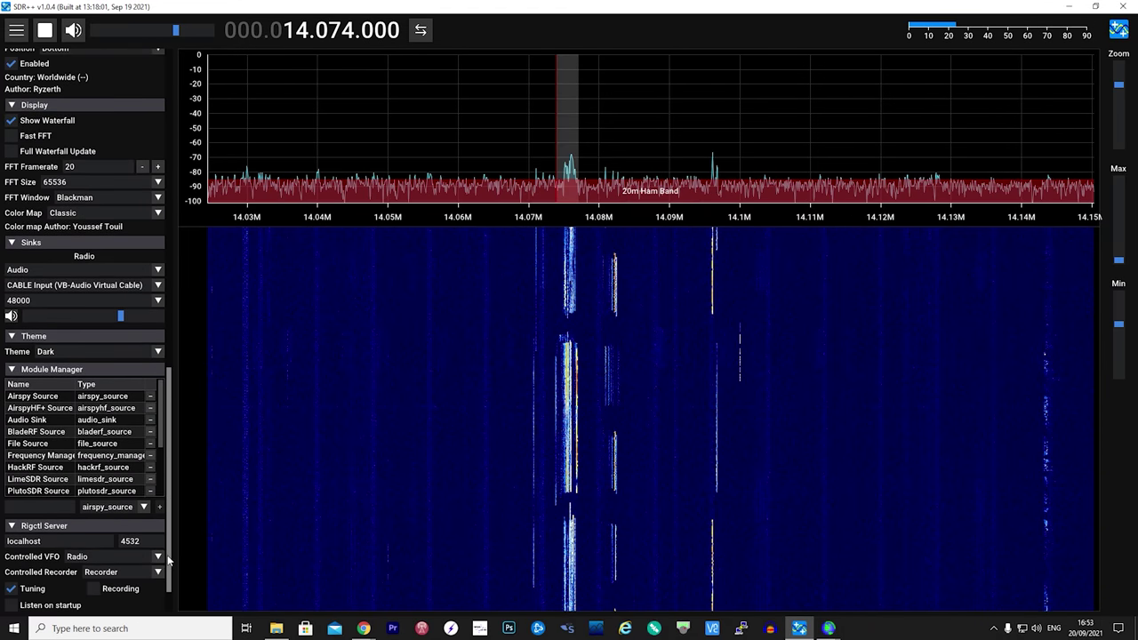
pyautogui.scroll(-1, 168, 560)
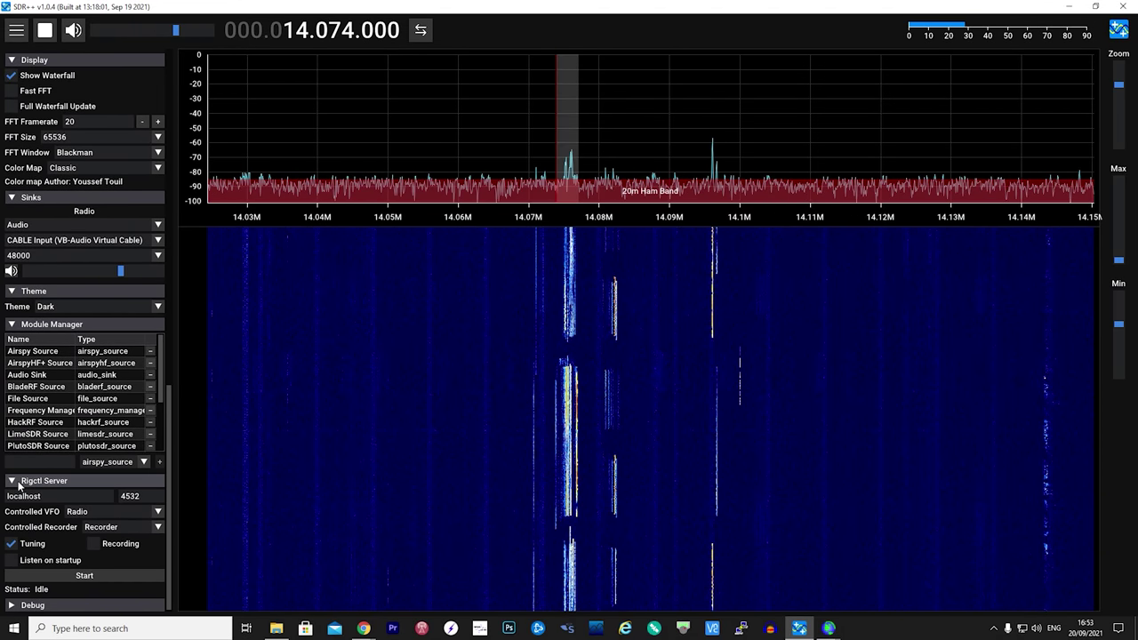
pyautogui.scroll(3, 168, 519)
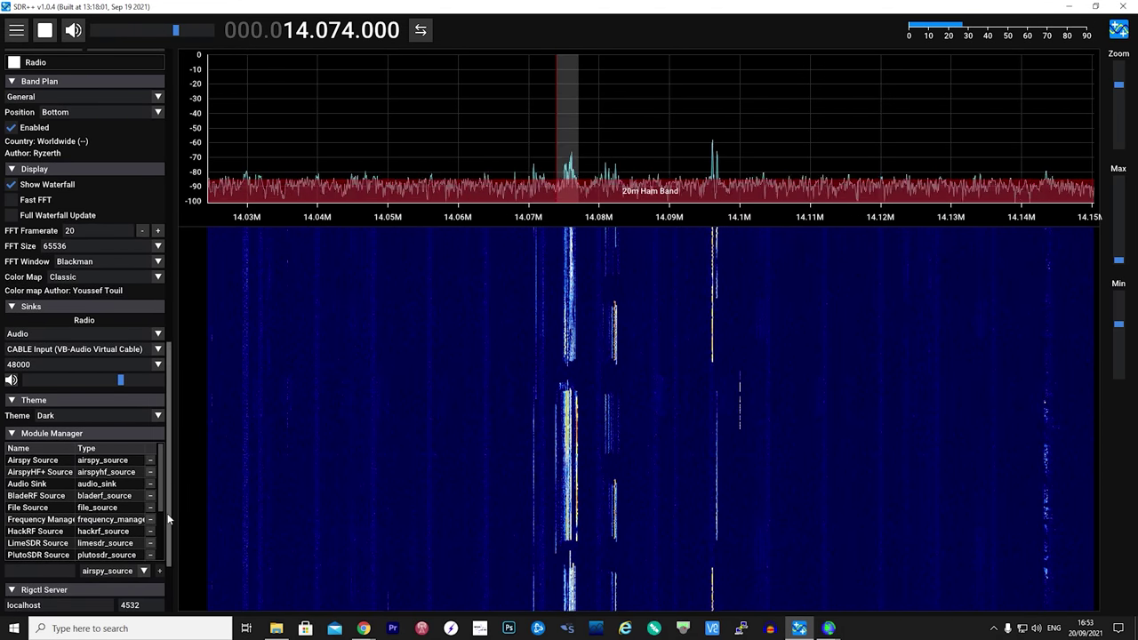
pyautogui.scroll(-4, 168, 519)
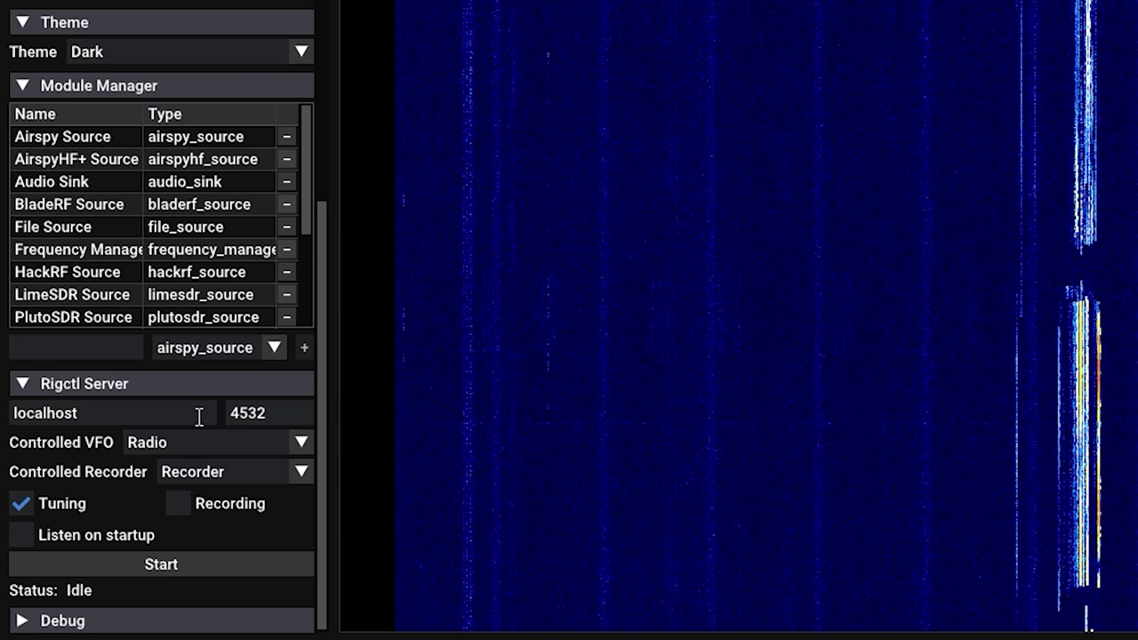
pyautogui.click(126, 559)
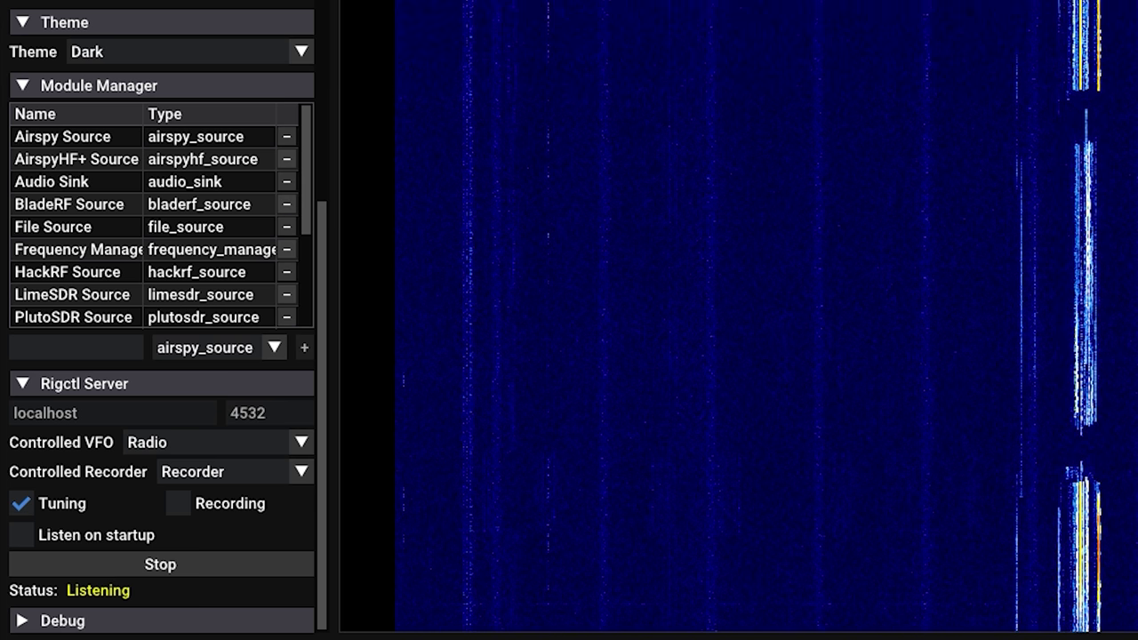
pyautogui.click(123, 558)
pyautogui.click(126, 558)
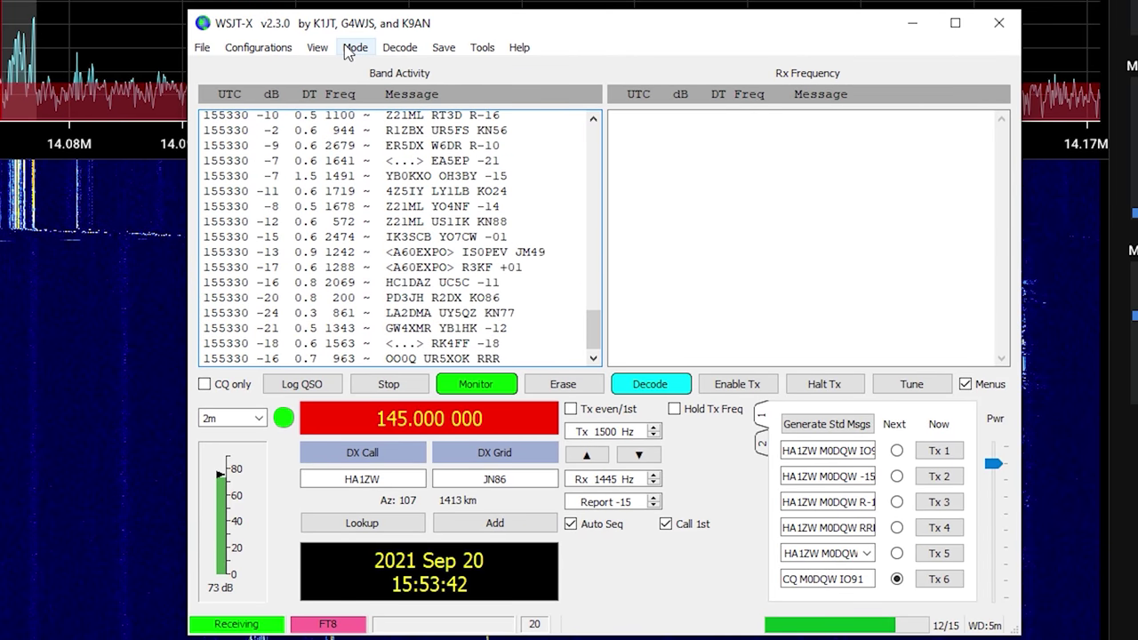
# - In WSJT-X's Radio settings, choose Hamlib NET rigctl at 127.0.0.1:4532 and confirm
pyautogui.click(195, 49)
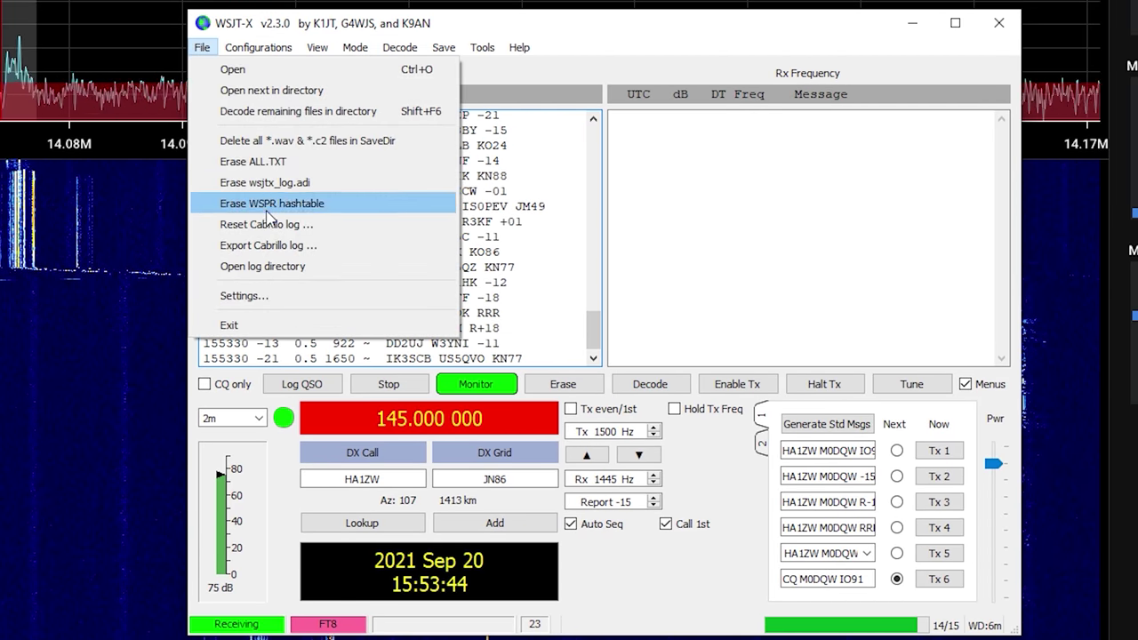
pyautogui.click(267, 296)
pyautogui.click(673, 118)
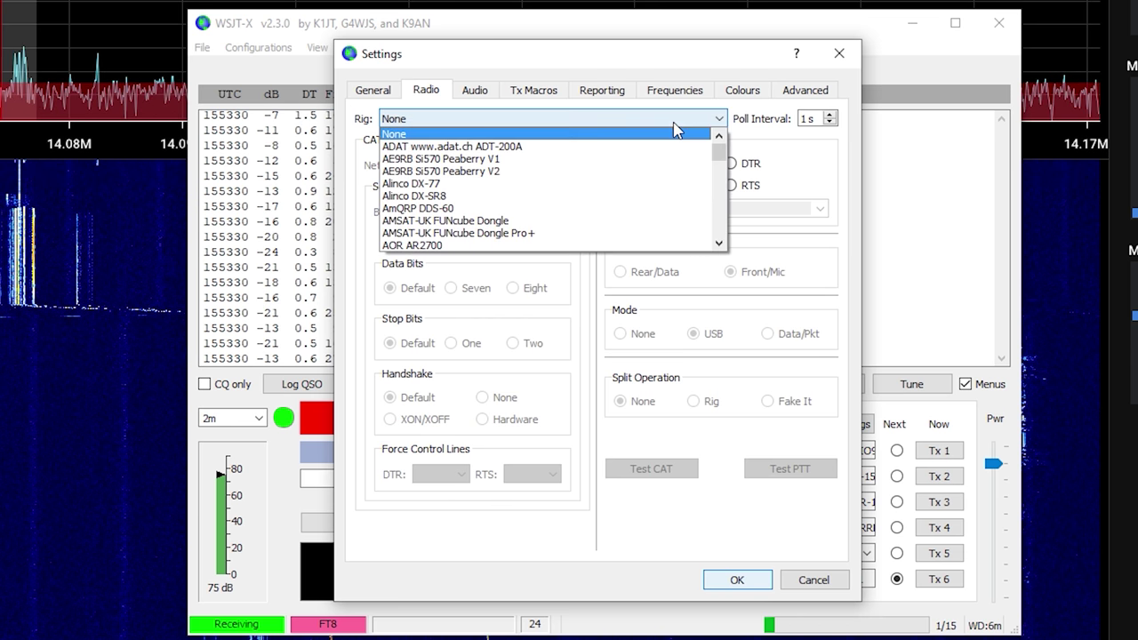
pyautogui.scroll(-4, 546, 210)
pyautogui.scroll(-6, 545, 213)
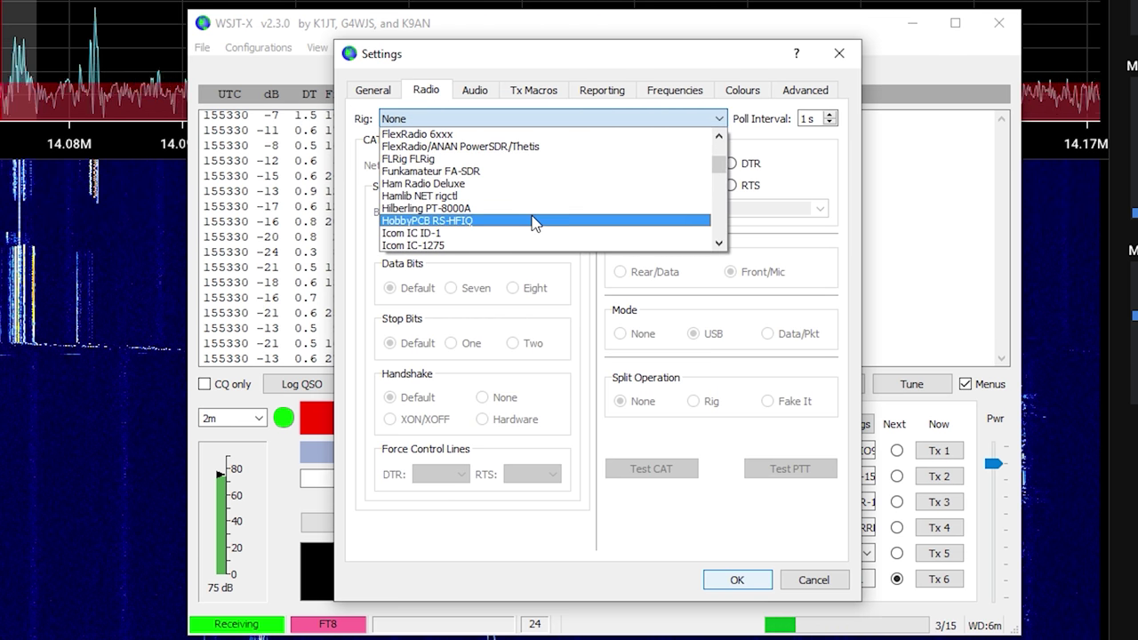
pyautogui.click(521, 196)
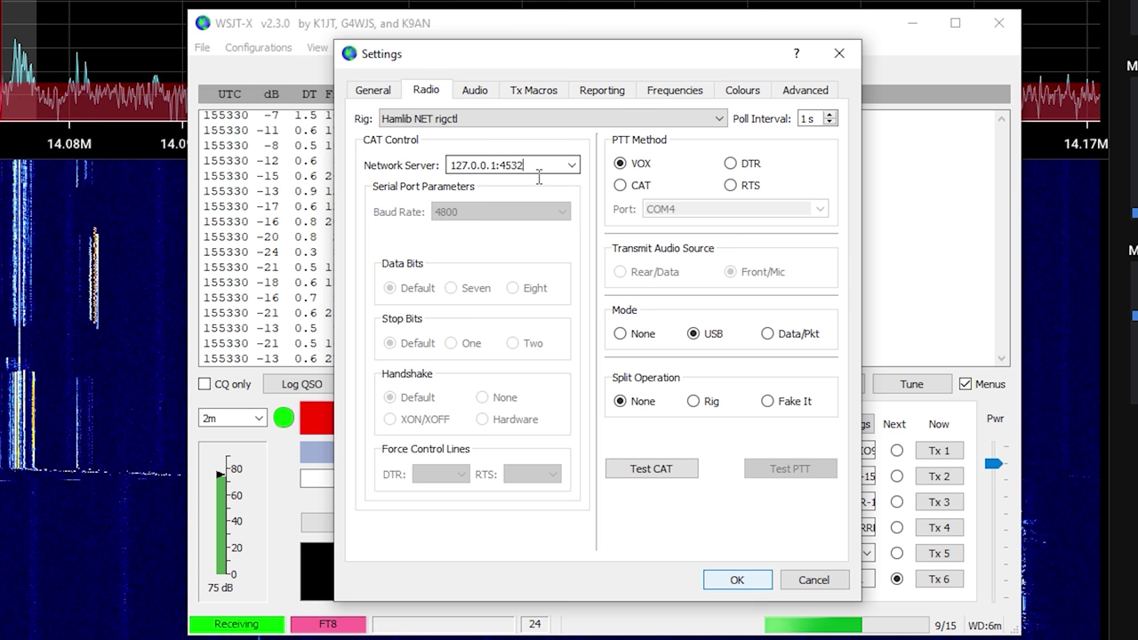
pyautogui.click(737, 579)
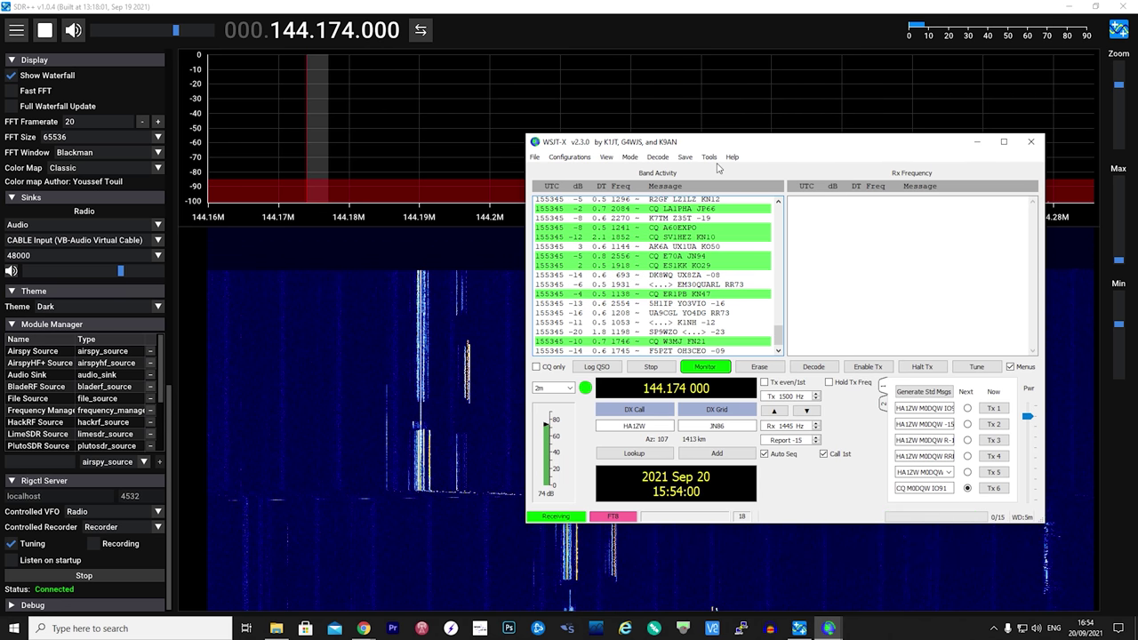
# - Switch WSJT-X to the 20m band at 14.074 MHz and move its window further left
pyautogui.click(569, 389)
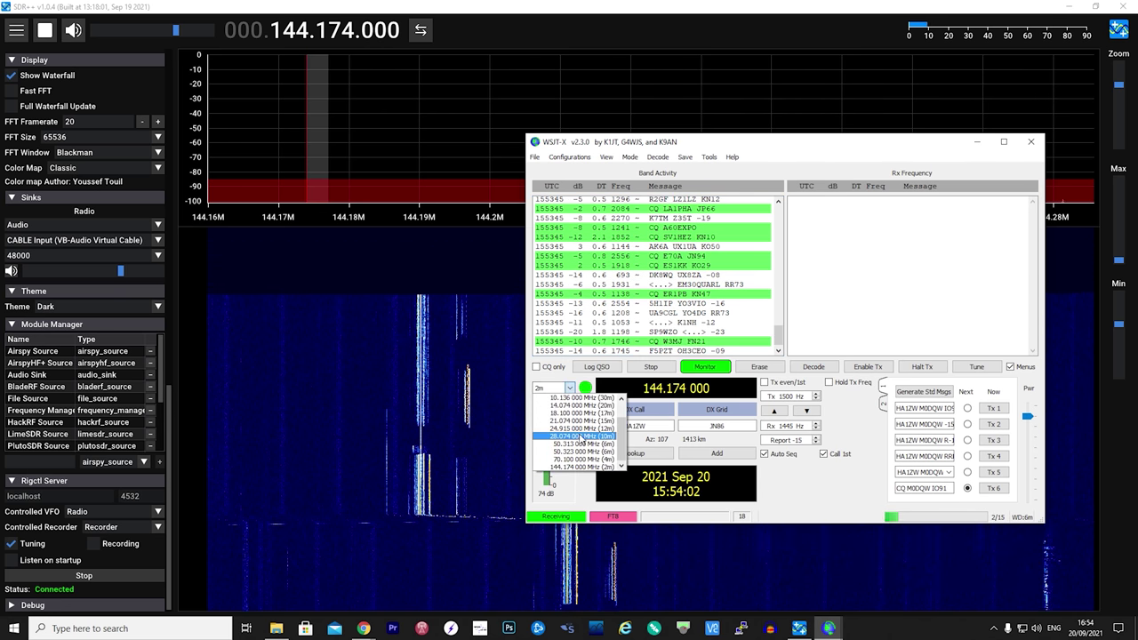
pyautogui.scroll(1, 619, 442)
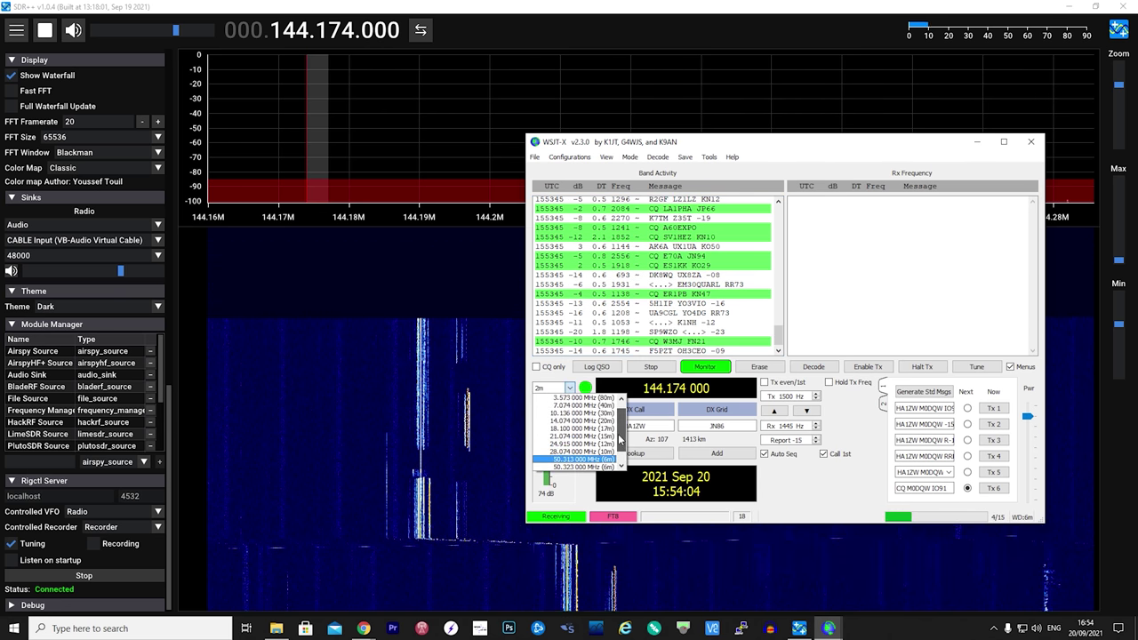
pyautogui.click(585, 427)
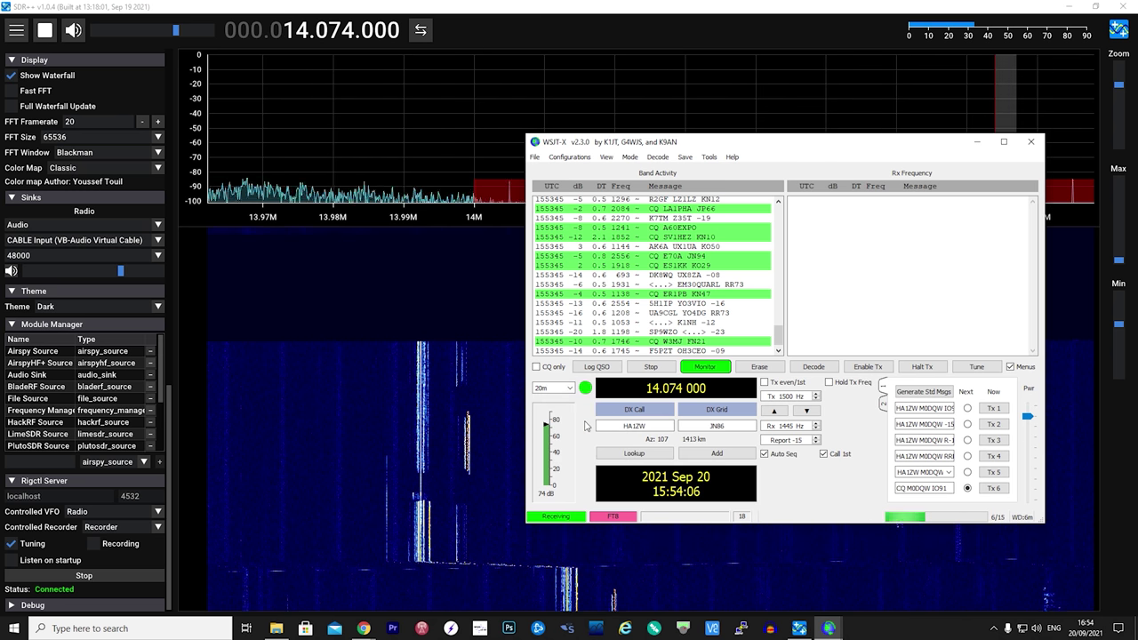
pyautogui.moveTo(734, 143); pyautogui.dragTo(515, 150)
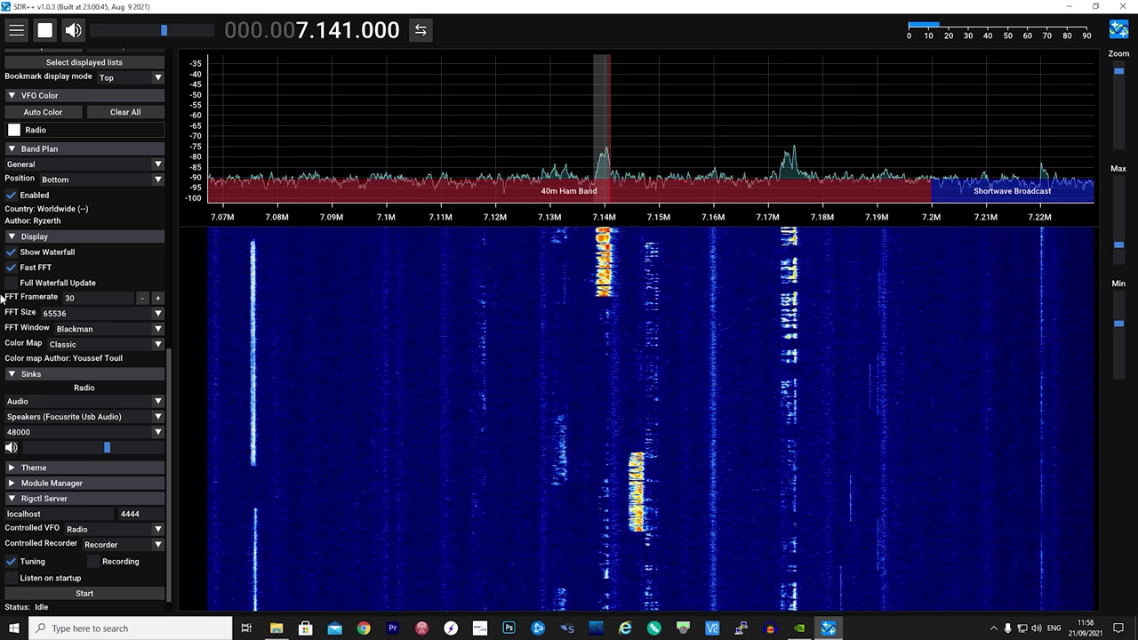
pyautogui.scroll(8, 105, 311)
pyautogui.scroll(5, 104, 311)
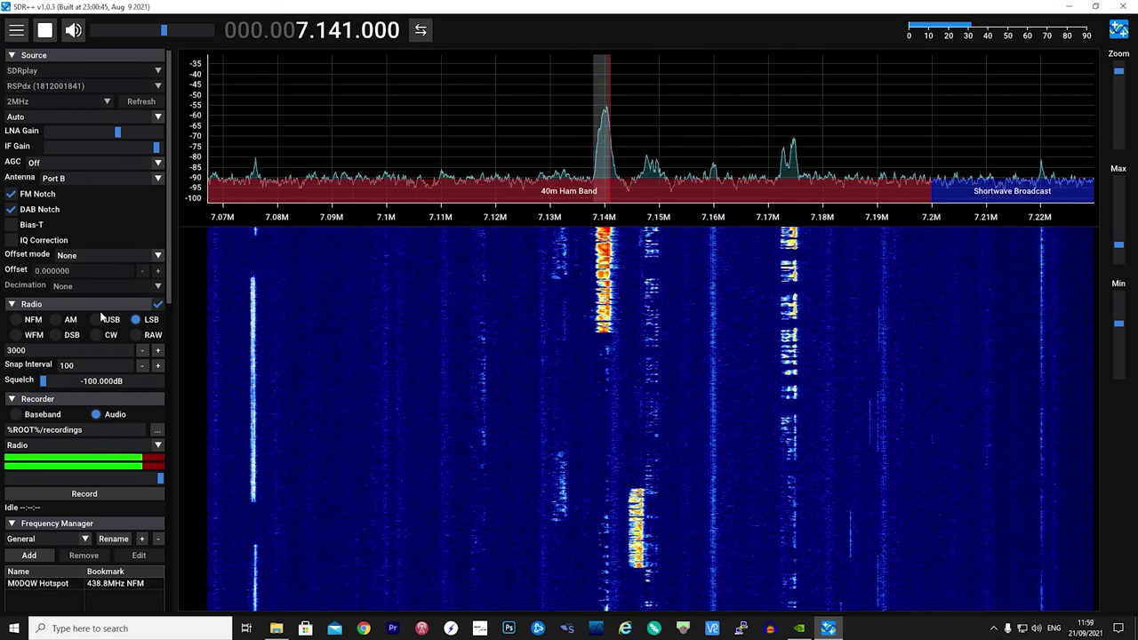